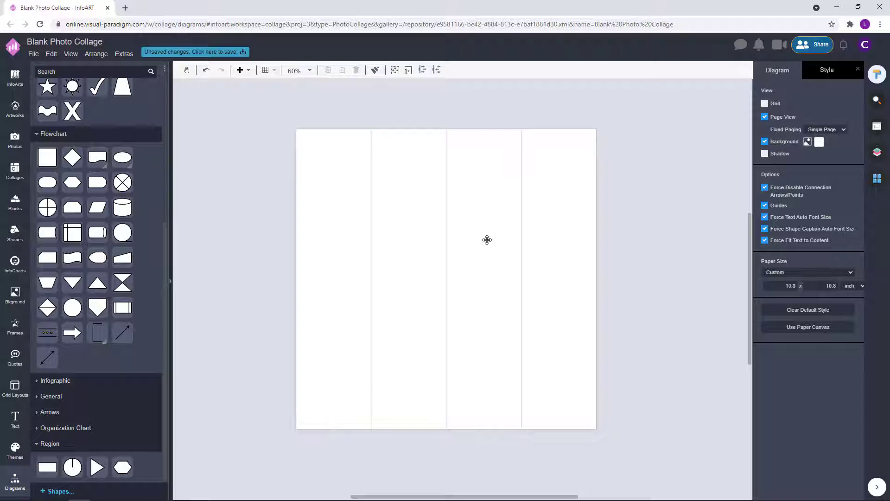
Step: Split the third column of the four-column grid horizontally in half
{"action": "left_click", "coordinate": [470, 251]}
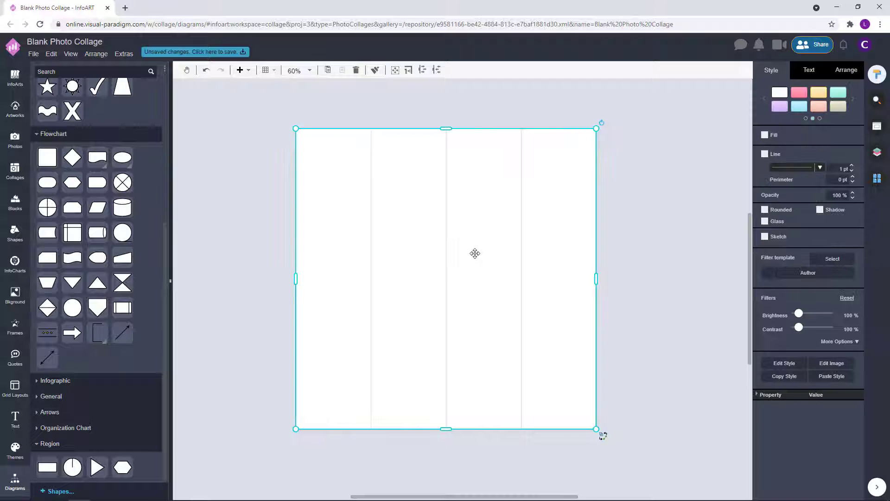
{"action": "left_click", "coordinate": [475, 252]}
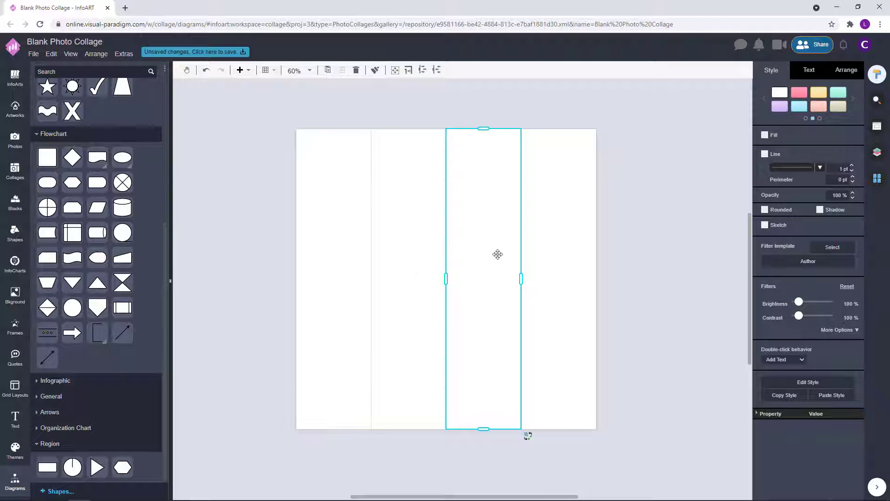
{"action": "right_click", "coordinate": [490, 258]}
{"action": "mouse_move", "coordinate": [520, 272]}
{"action": "left_click", "coordinate": [668, 267]}
Step: Split the second column of the grid horizontally in half
{"action": "left_click", "coordinate": [411, 254]}
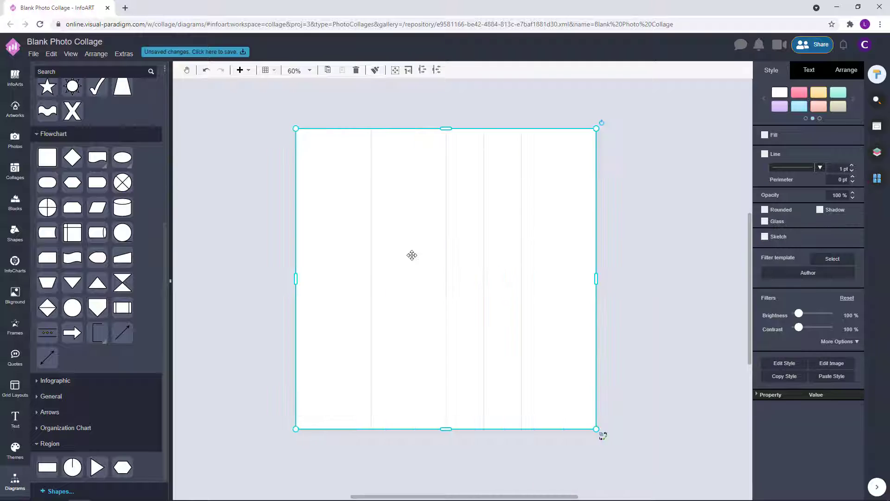
{"action": "left_click", "coordinate": [412, 255]}
{"action": "right_click", "coordinate": [411, 255]}
{"action": "mouse_move", "coordinate": [447, 264]}
{"action": "left_click", "coordinate": [591, 265]}
Step: Merge the two narrow cells meeting at the page centre into one column
{"action": "left_click", "coordinate": [432, 258]}
{"action": "left_click", "coordinate": [431, 258]}
{"action": "left_click", "coordinate": [457, 266], "text": "ctrl"}
{"action": "right_click", "coordinate": [457, 265]}
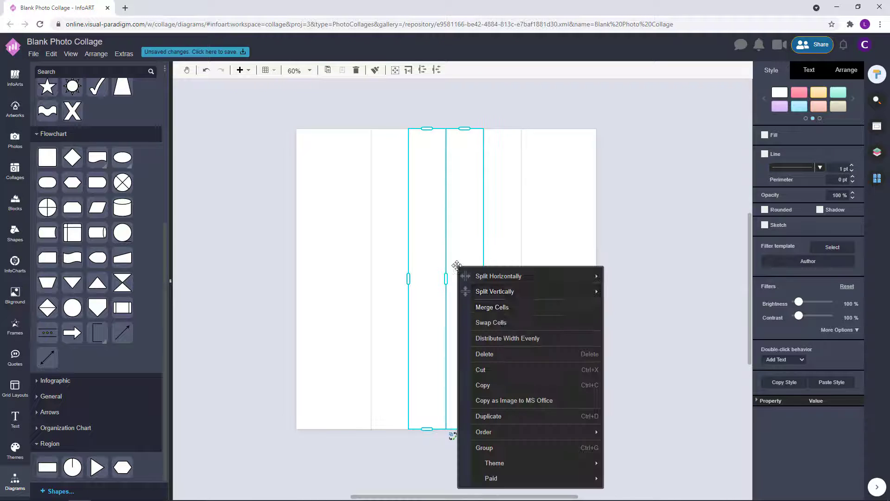
{"action": "left_click", "coordinate": [483, 342]}
{"action": "right_click", "coordinate": [461, 301]}
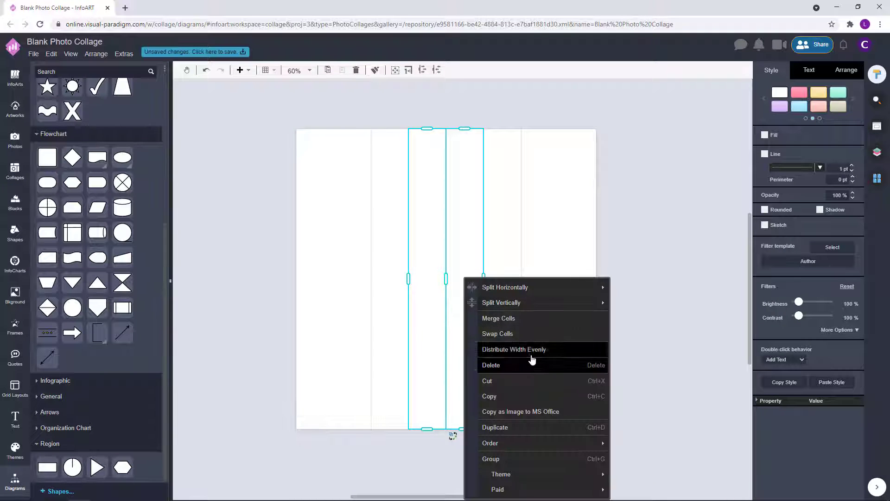
{"action": "left_click", "coordinate": [485, 317]}
Step: Merge the two cells on the left of the centre column into one
{"action": "left_click", "coordinate": [388, 272]}
{"action": "left_click", "coordinate": [391, 278]}
{"action": "left_click", "coordinate": [341, 276], "text": "shift"}
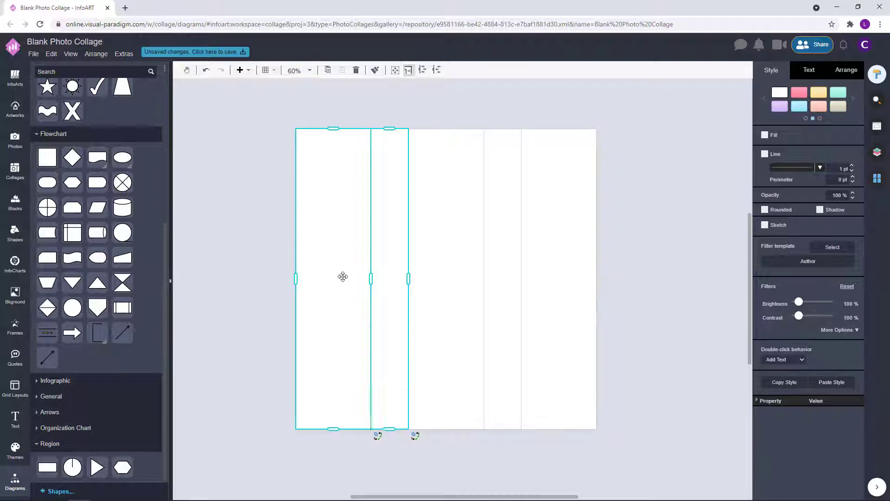
{"action": "right_click", "coordinate": [344, 277]}
{"action": "left_click", "coordinate": [366, 333]}
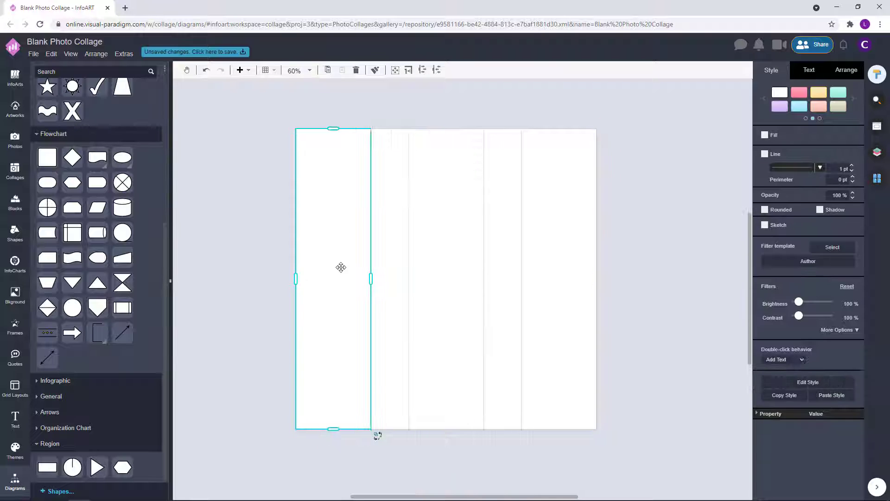
{"action": "right_click", "coordinate": [396, 275]}
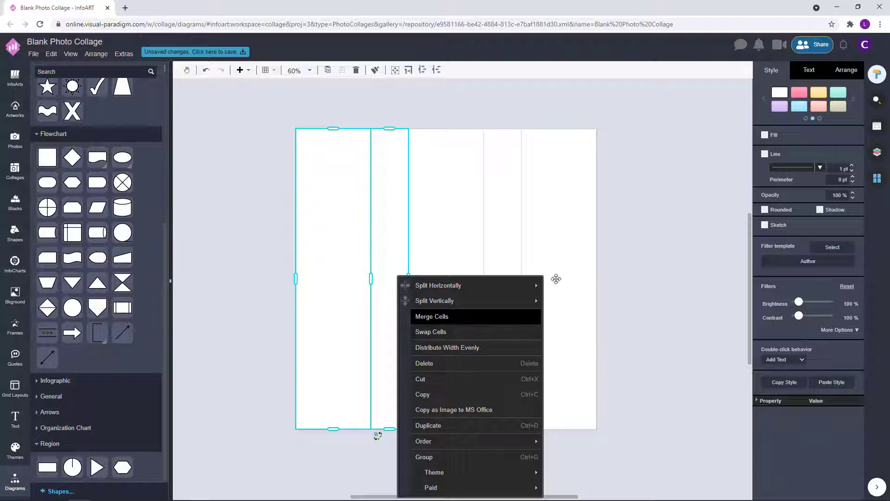
Step: Merge the two cells on the right of the centre column into one
{"action": "left_click", "coordinate": [504, 276]}
{"action": "left_click", "coordinate": [504, 276]}
{"action": "left_click", "coordinate": [562, 266], "text": "shift"}
{"action": "right_click", "coordinate": [561, 276]}
{"action": "left_click", "coordinate": [603, 314]}
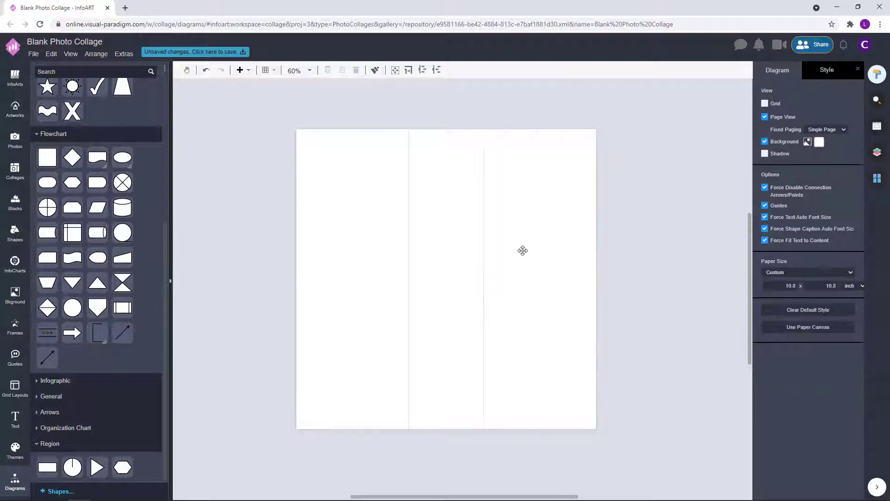
Step: Split the right column horizontally in half, and split its outer half in half again
{"action": "right_click", "coordinate": [549, 217]}
{"action": "mouse_move", "coordinate": [603, 224]}
{"action": "left_click", "coordinate": [723, 225]}
{"action": "left_click", "coordinate": [574, 220]}
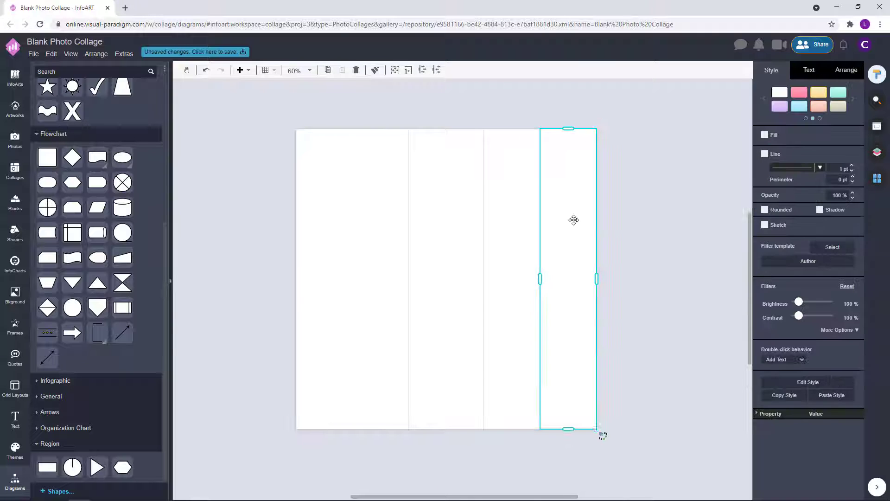
{"action": "right_click", "coordinate": [574, 220]}
{"action": "left_click", "coordinate": [756, 230]}
Step: Split the left column horizontally in half, and split its outer half in half again
{"action": "left_click", "coordinate": [340, 242]}
{"action": "right_click", "coordinate": [341, 244]}
{"action": "mouse_move", "coordinate": [464, 254]}
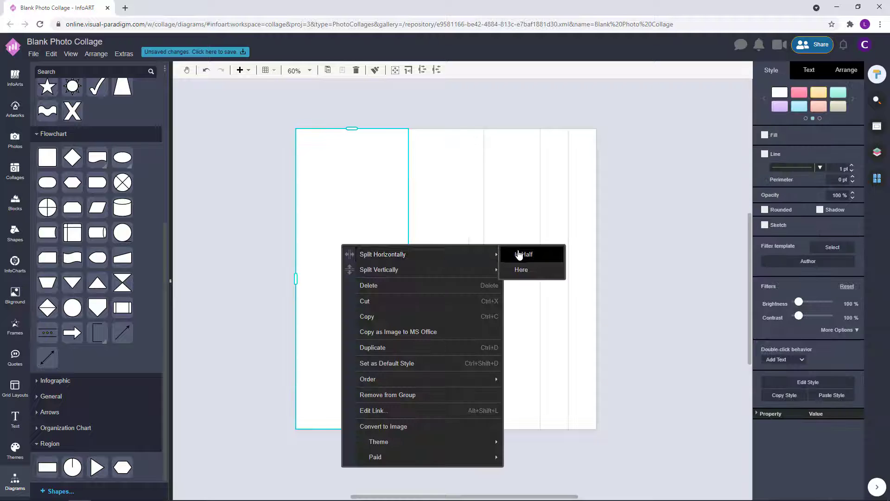
{"action": "left_click", "coordinate": [519, 254]}
{"action": "left_click", "coordinate": [324, 231]}
{"action": "right_click", "coordinate": [324, 231]}
{"action": "mouse_move", "coordinate": [366, 241]}
{"action": "left_click", "coordinate": [503, 241]}
Step: Distribute the widths of the three columns left of the centre column evenly
{"action": "left_click", "coordinate": [227, 268]}
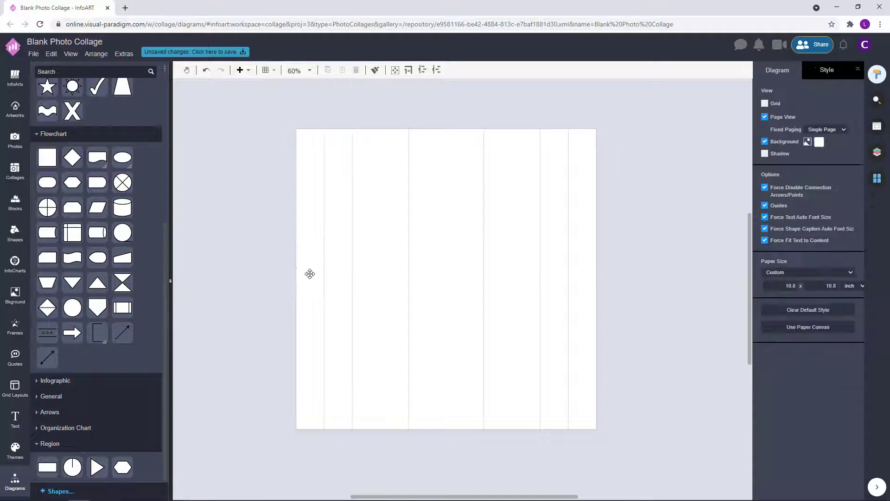
{"action": "left_click", "coordinate": [310, 273]}
{"action": "left_click", "coordinate": [338, 277], "text": "shift"}
{"action": "left_click", "coordinate": [361, 281], "text": "shift"}
{"action": "right_click", "coordinate": [362, 281]}
{"action": "left_click", "coordinate": [407, 338]}
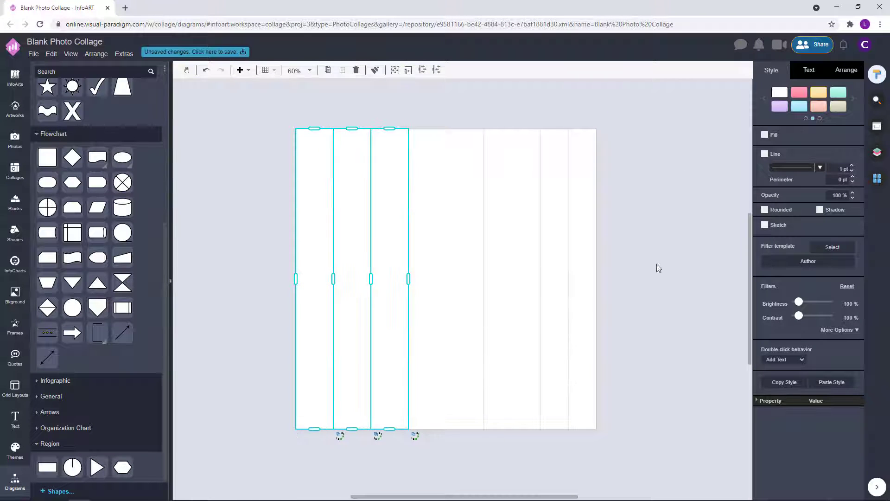
Step: Distribute the widths of the three columns right of the centre column evenly
{"action": "left_click", "coordinate": [525, 258]}
{"action": "right_click", "coordinate": [585, 264]}
{"action": "left_click", "coordinate": [608, 315]}
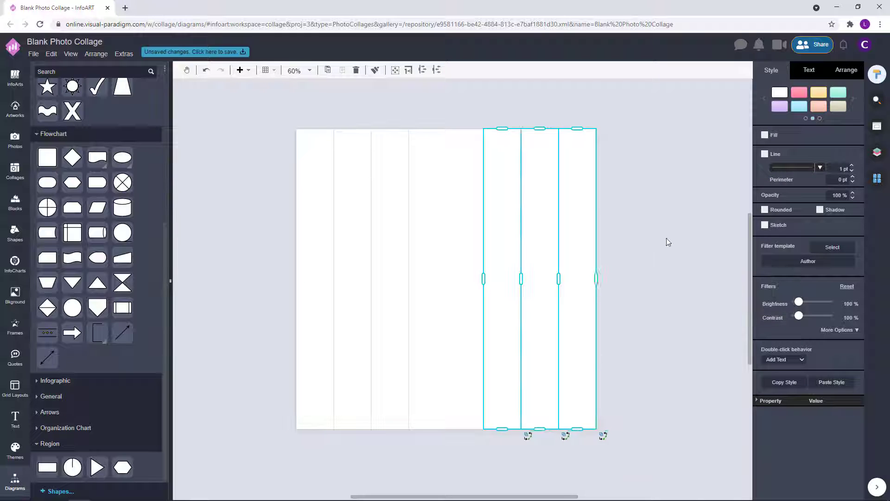
Step: Search the artworks for "pattern" and run the same search in the photos
{"action": "left_click", "coordinate": [668, 241]}
{"action": "left_click", "coordinate": [19, 112]}
{"action": "left_click", "coordinate": [65, 70]}
{"action": "type", "text": "pat"}
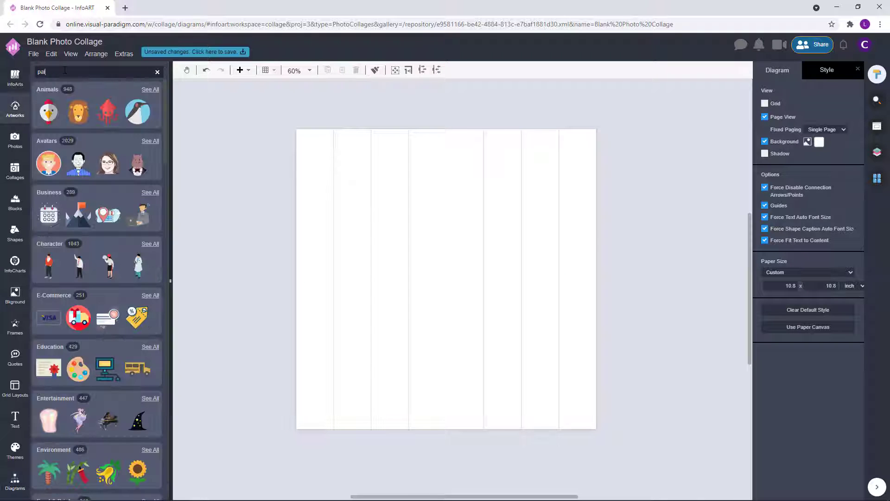
{"action": "type", "text": "tern"}
{"action": "key", "text": "Return"}
{"action": "left_click", "coordinate": [324, 218]}
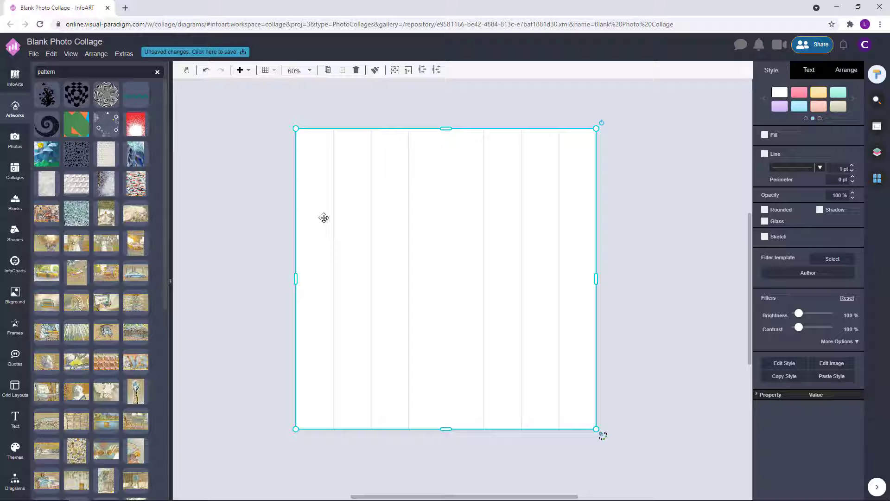
{"action": "left_click", "coordinate": [14, 130]}
{"action": "key", "text": "Return"}
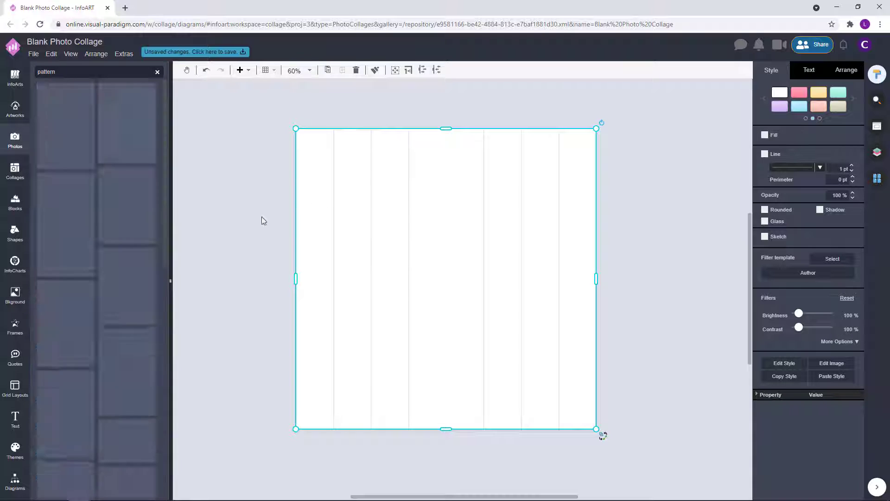
Step: Select all seven columns and set their padding to 0 pt on every side
{"action": "left_click", "coordinate": [327, 227]}
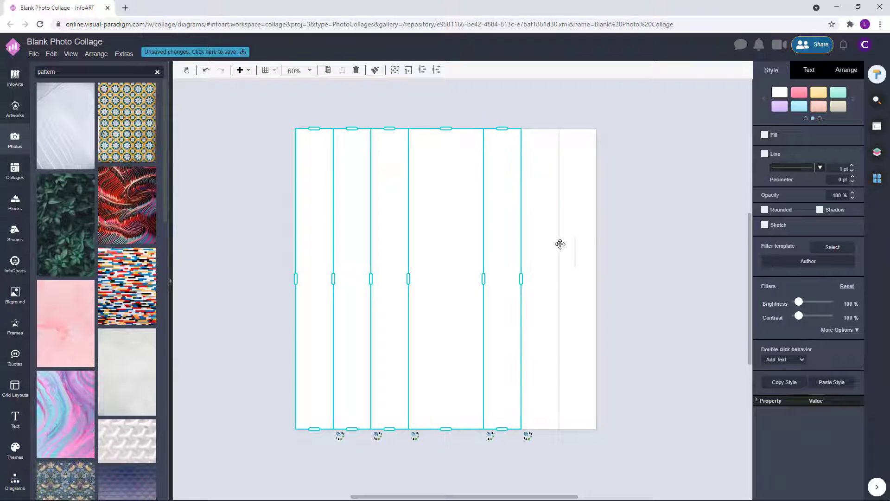
{"action": "left_click", "coordinate": [846, 70]}
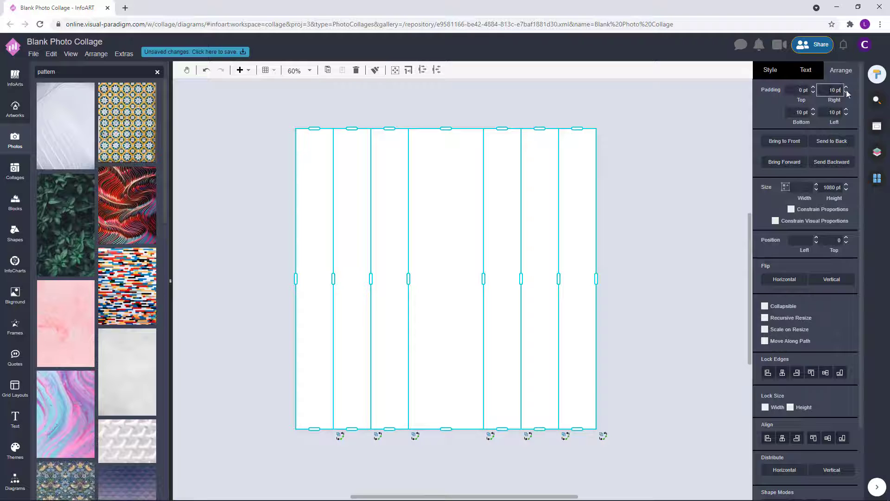
{"action": "left_click", "coordinate": [674, 200]}
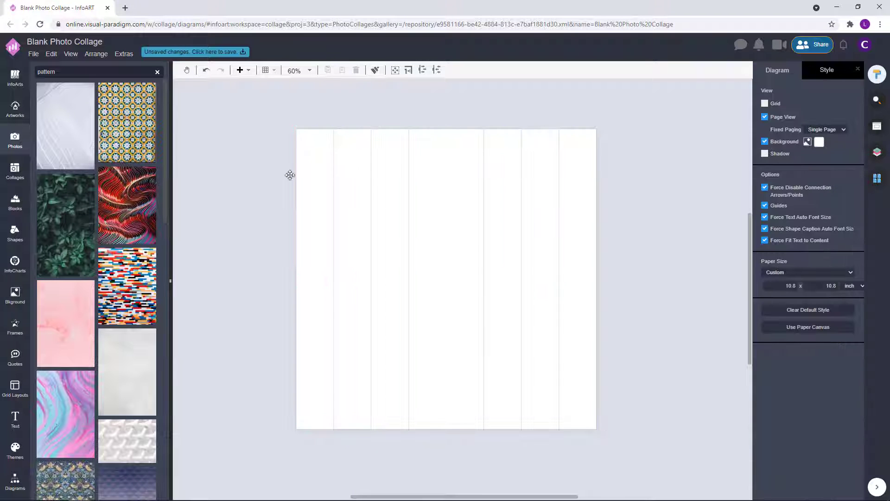
Step: Fill the first column with the white curved-line photo and the fifth column with the light grey textured photo
{"action": "scroll", "coordinate": [163, 177], "scroll_direction": "down", "scroll_amount": 1}
{"action": "left_click_drag", "start_coordinate": [72, 128], "coordinate": [303, 194]}
{"action": "key", "text": "ctrl+z"}
{"action": "left_click_drag", "start_coordinate": [81, 92], "coordinate": [307, 235]}
{"action": "left_click", "coordinate": [187, 273]}
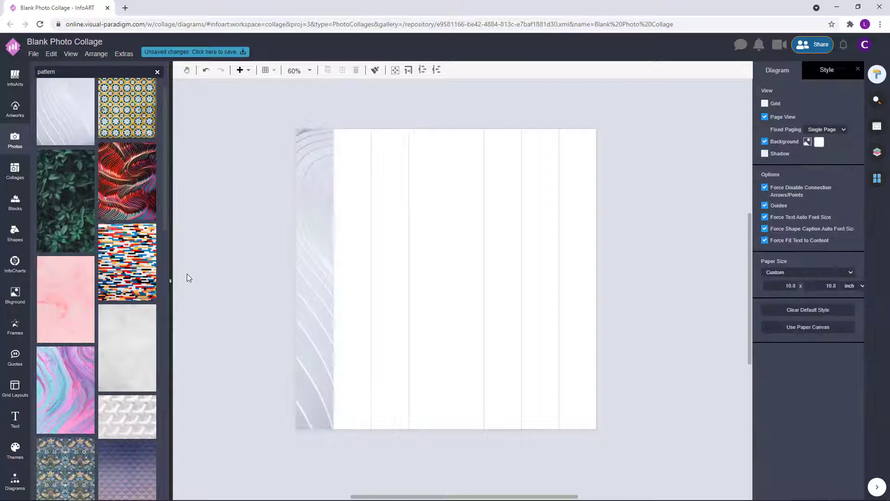
{"action": "left_click_drag", "start_coordinate": [139, 360], "coordinate": [502, 278]}
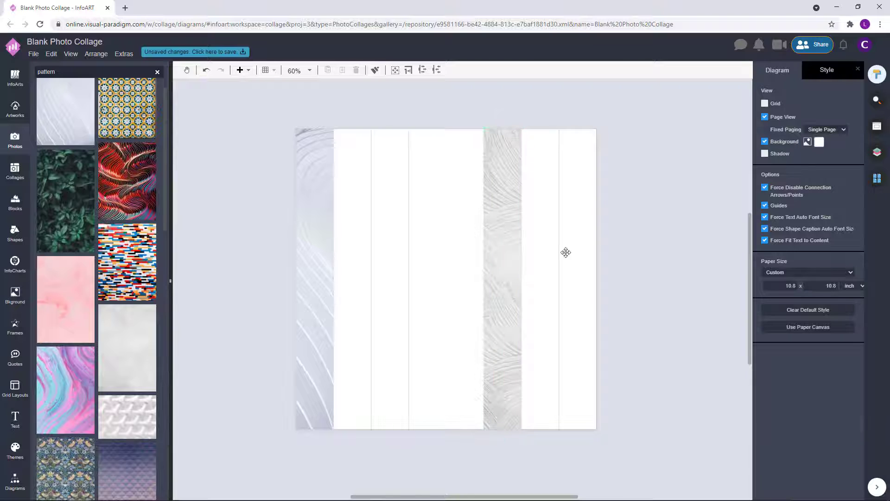
Step: Fill the second column with the purple-and-blue marbled photo and the third column with the pale pink photo
{"action": "left_click_drag", "start_coordinate": [65, 390], "coordinate": [347, 295]}
{"action": "left_click", "coordinate": [227, 280]}
{"action": "left_click_drag", "start_coordinate": [62, 308], "coordinate": [377, 278]}
Step: Fill the sixth column with the pink marbled photo, and replace it with the pink-and-blue streaked photo
{"action": "scroll", "coordinate": [167, 267], "scroll_direction": "down", "scroll_amount": 3}
{"action": "left_click_drag", "start_coordinate": [131, 422], "coordinate": [532, 260]}
{"action": "left_click_drag", "start_coordinate": [166, 263], "coordinate": [157, 446]}
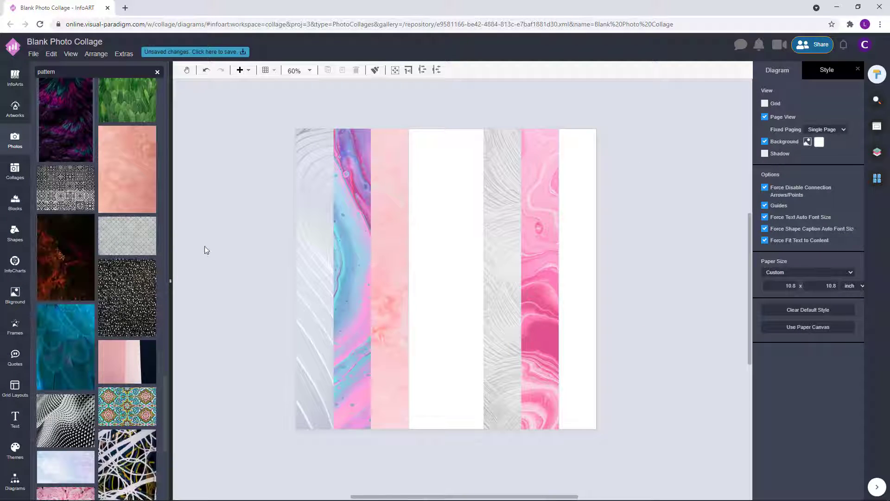
{"action": "scroll", "coordinate": [206, 260], "scroll_direction": "down", "scroll_amount": 7}
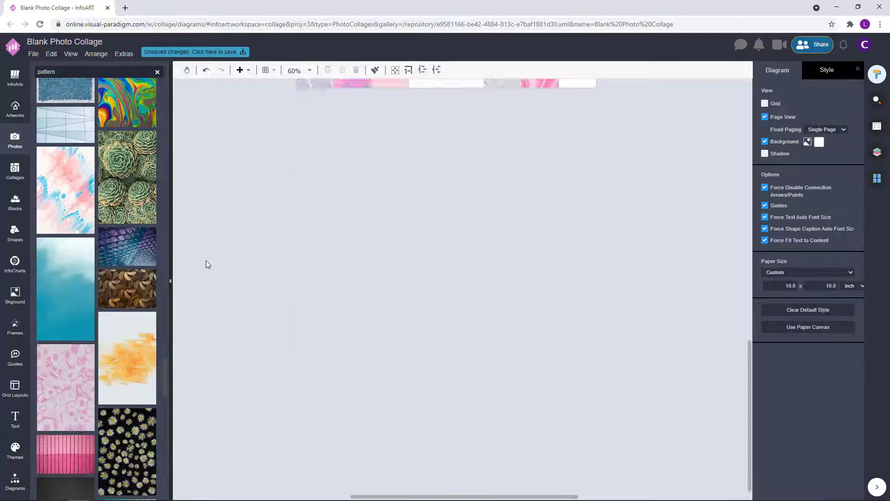
{"action": "scroll", "coordinate": [403, 245], "scroll_direction": "up", "scroll_amount": 7}
{"action": "scroll", "coordinate": [293, 244], "scroll_direction": "down", "scroll_amount": 1}
{"action": "scroll", "coordinate": [140, 290], "scroll_direction": "down", "scroll_amount": 10}
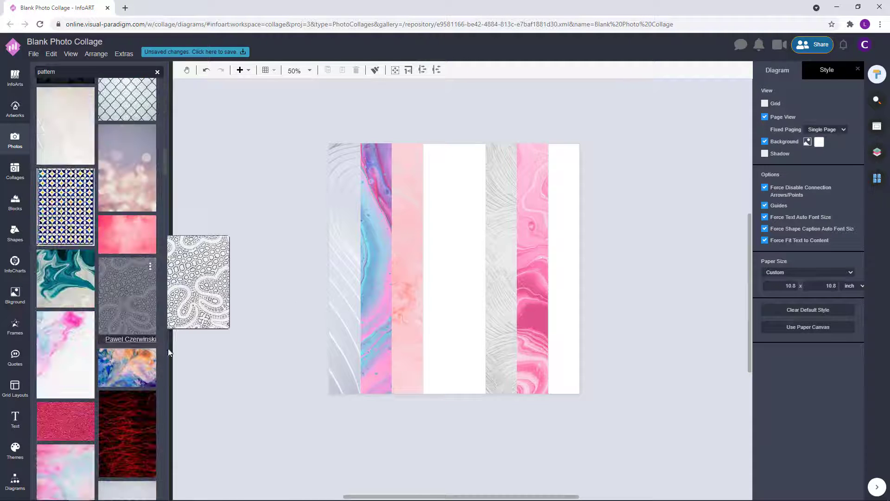
{"action": "scroll", "coordinate": [163, 235], "scroll_direction": "down", "scroll_amount": 7}
{"action": "left_click_drag", "start_coordinate": [127, 296], "coordinate": [532, 268]}
Step: Fill the seventh column with the white photo that has pink and blue paint splashes
{"action": "left_click_drag", "start_coordinate": [166, 200], "coordinate": [170, 300]}
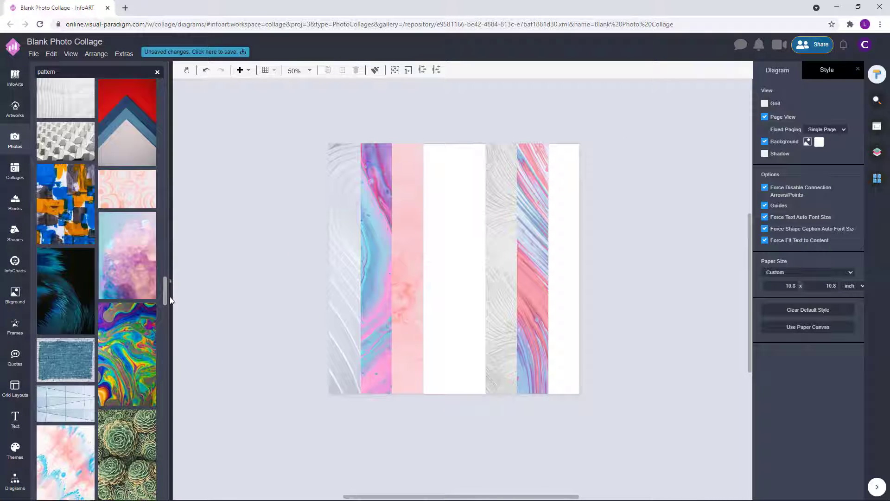
{"action": "scroll", "coordinate": [167, 297], "scroll_direction": "down", "scroll_amount": 5}
{"action": "left_click_drag", "start_coordinate": [66, 241], "coordinate": [564, 259]}
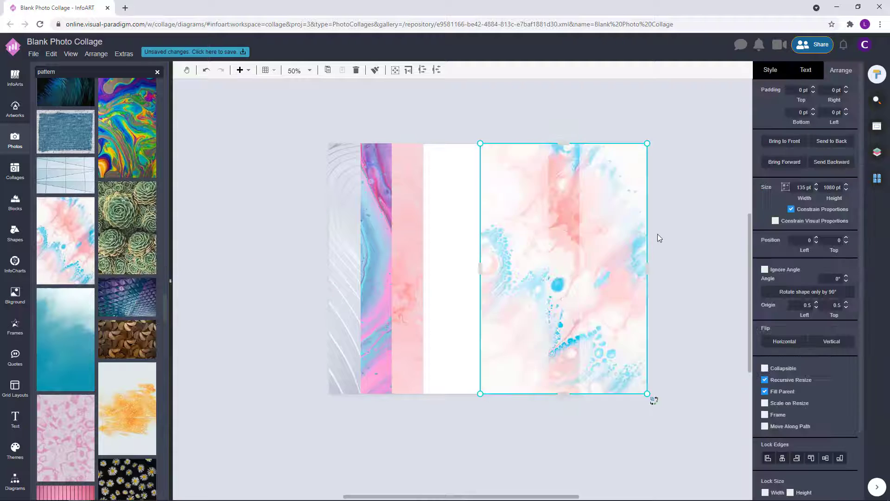
{"action": "left_click", "coordinate": [660, 237]}
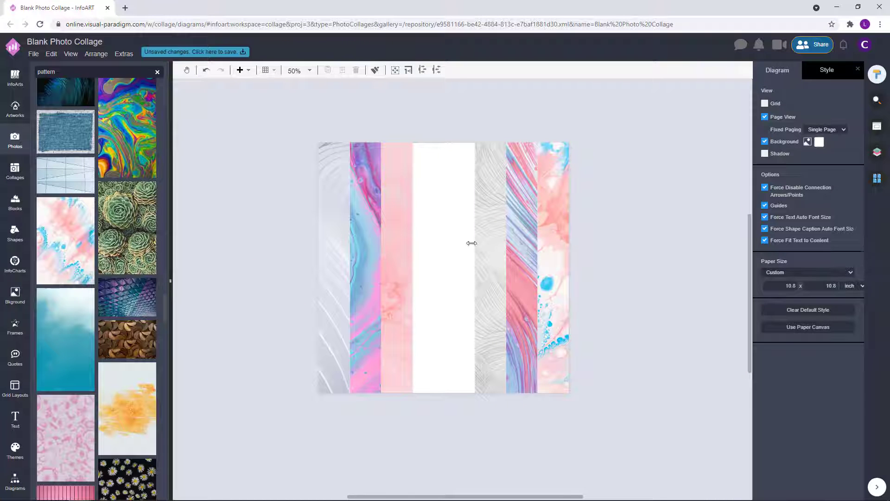
Step: Give the wide centre column a solid dark grey fill
{"action": "left_click", "coordinate": [472, 243]}
{"action": "left_click", "coordinate": [771, 69]}
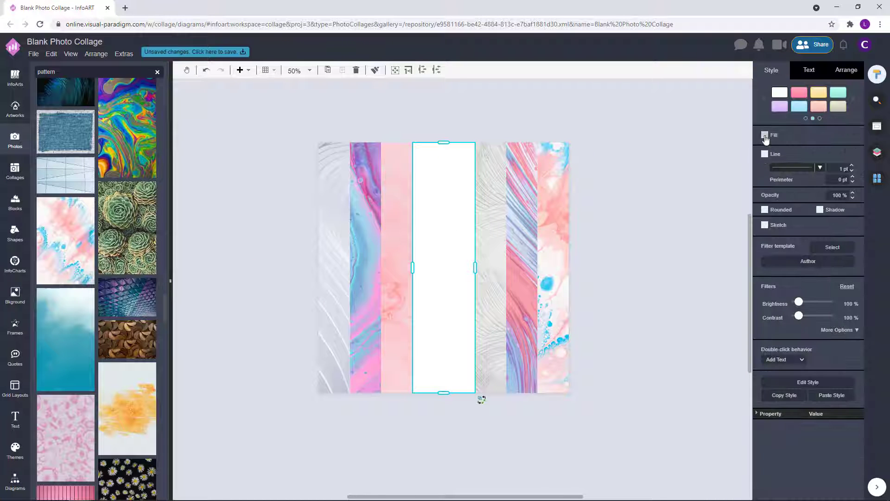
{"action": "left_click", "coordinate": [765, 136]}
{"action": "left_click", "coordinate": [850, 134]}
{"action": "left_click", "coordinate": [834, 236]}
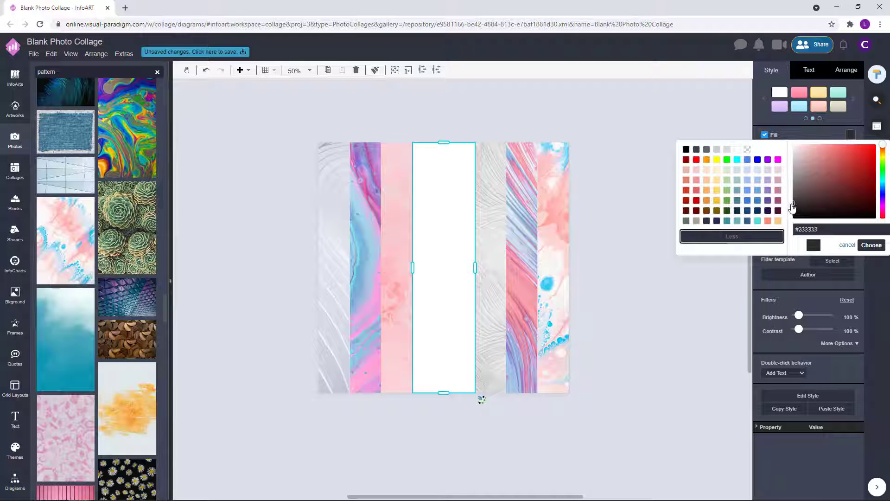
{"action": "left_click", "coordinate": [868, 245]}
{"action": "left_click", "coordinate": [647, 262]}
{"action": "scroll", "coordinate": [638, 260], "scroll_direction": "down", "scroll_amount": 2}
{"action": "scroll", "coordinate": [638, 261], "scroll_direction": "up", "scroll_amount": 2}
{"action": "left_click_drag", "start_coordinate": [604, 250], "coordinate": [576, 265]}
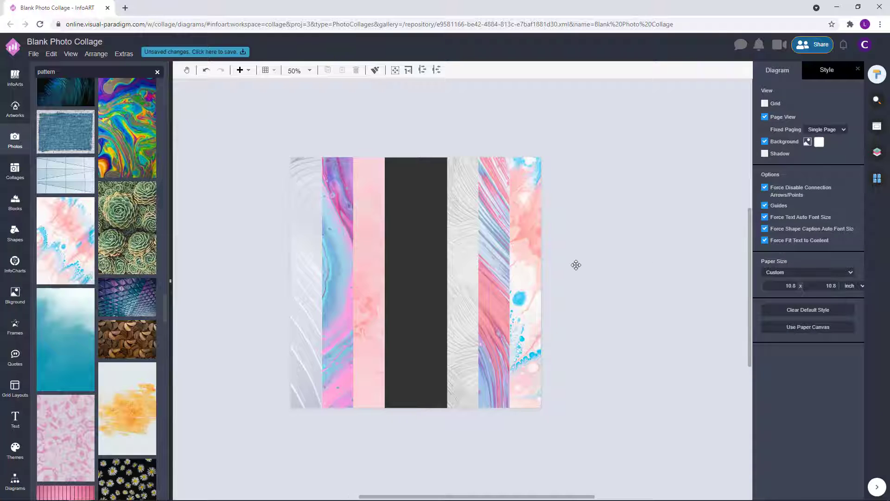
{"action": "scroll", "coordinate": [576, 265], "scroll_direction": "down", "scroll_amount": 1}
{"action": "scroll", "coordinate": [569, 277], "scroll_direction": "up", "scroll_amount": 2}
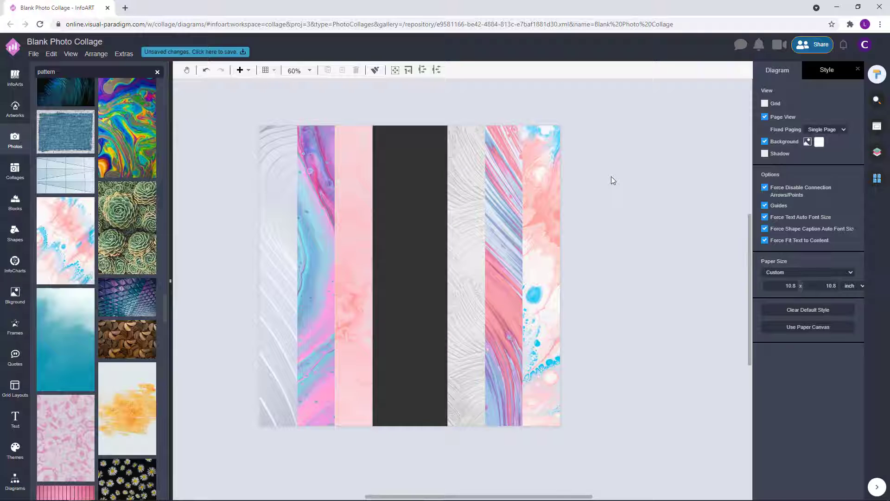
{"action": "scroll", "coordinate": [612, 180], "scroll_direction": "down", "scroll_amount": 1}
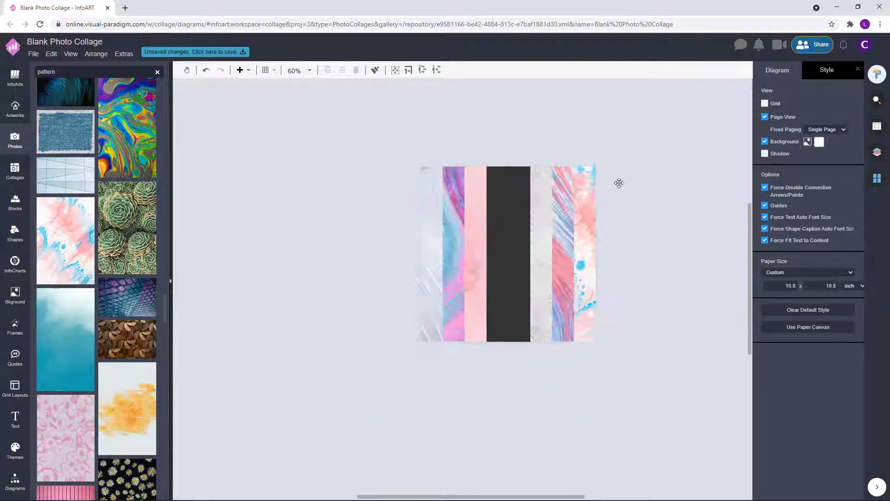
Step: Delete the whole striped collage and place a rectangle shape on the blank page
{"action": "left_click", "coordinate": [401, 250]}
{"action": "key", "text": "Delete"}
{"action": "left_click", "coordinate": [15, 481]}
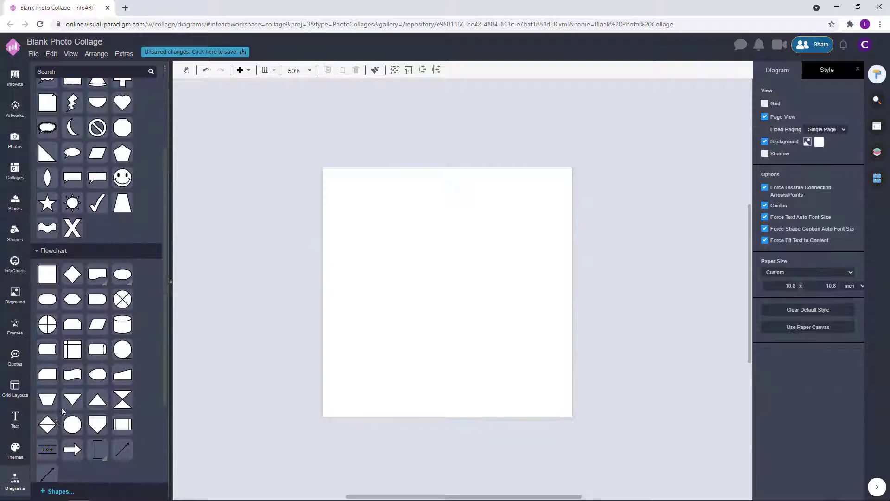
{"action": "left_click_drag", "start_coordinate": [388, 266], "coordinate": [382, 256]}
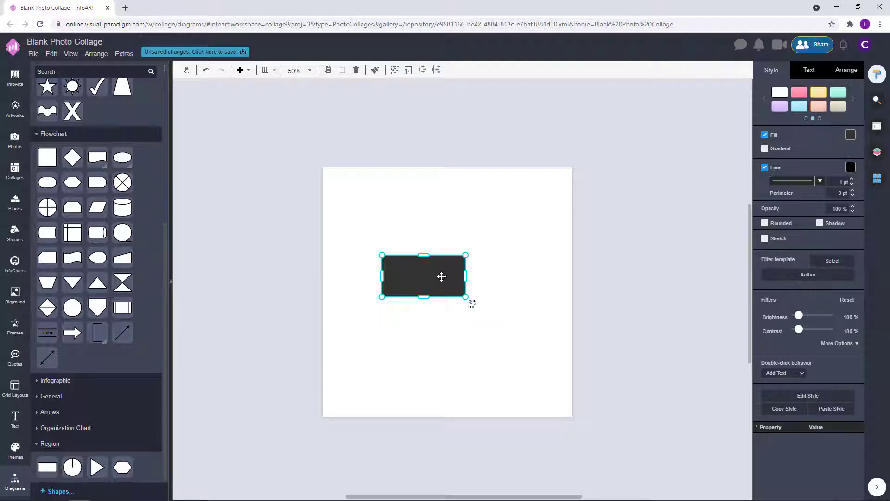
Step: Stretch the rectangle across the full page width, 1080 pt wide and about 682 pt high, and remove its fill
{"action": "left_click_drag", "start_coordinate": [405, 224], "coordinate": [551, 223]}
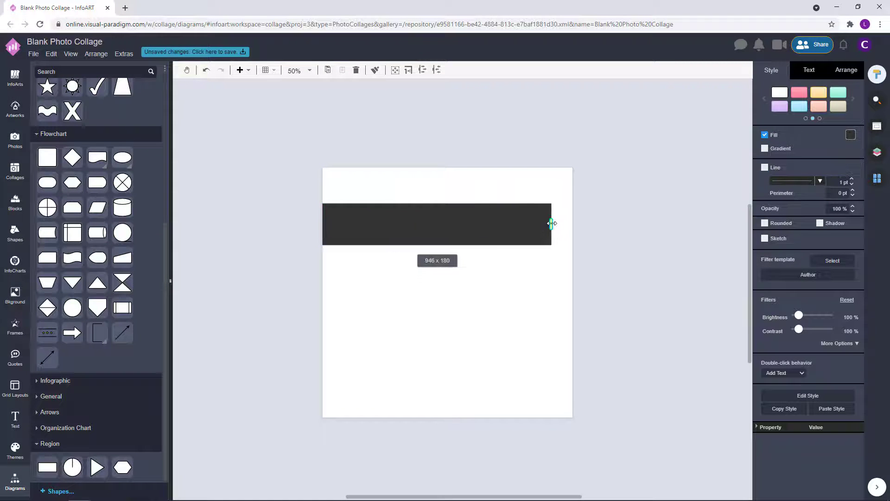
{"action": "left_click_drag", "start_coordinate": [447, 245], "coordinate": [442, 343]}
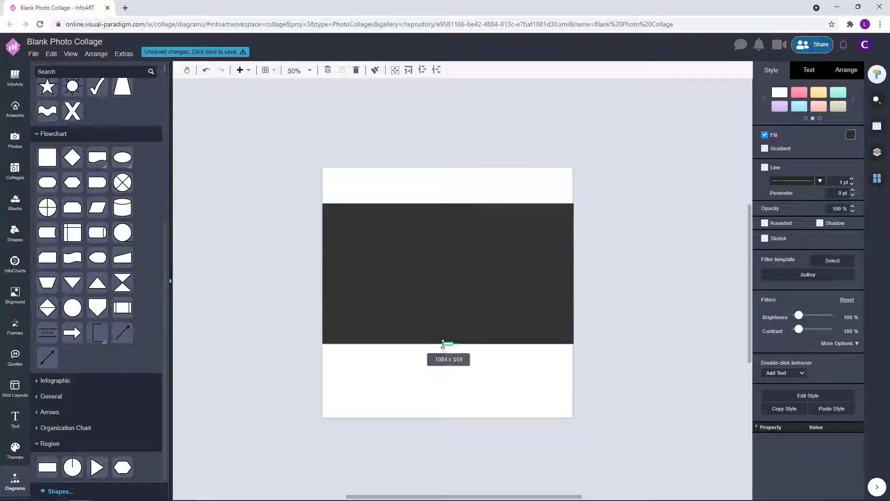
{"action": "left_click", "coordinate": [765, 135]}
{"action": "left_click", "coordinate": [845, 70]}
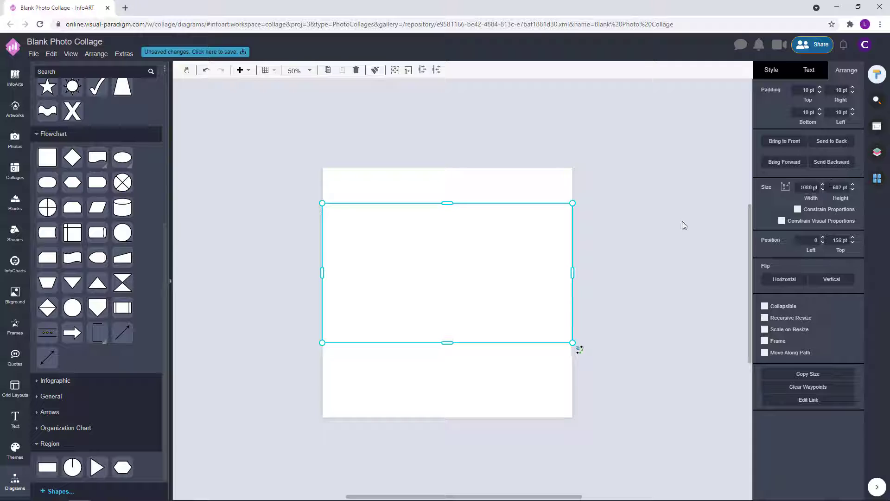
{"action": "left_click_drag", "start_coordinate": [513, 265], "coordinate": [517, 265]}
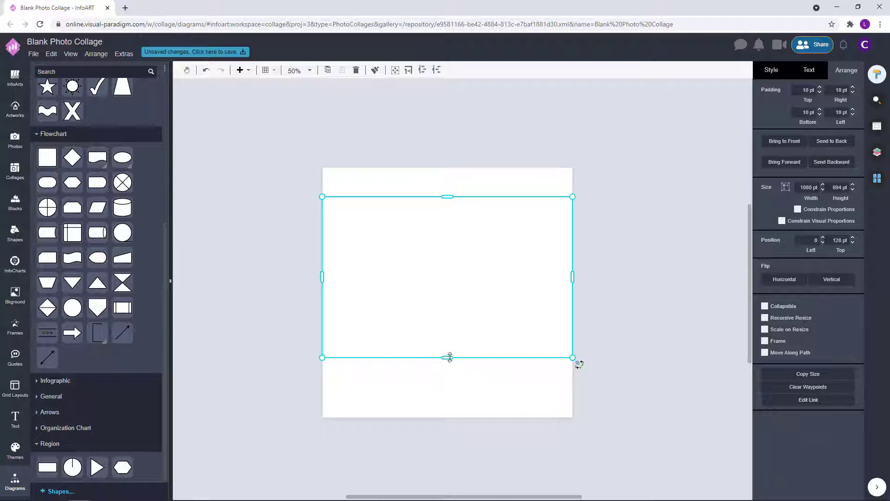
Step: Try splitting the rectangle vertically in half, and undo the split
{"action": "right_click", "coordinate": [472, 260]}
{"action": "mouse_move", "coordinate": [533, 284]}
{"action": "left_click", "coordinate": [644, 288]}
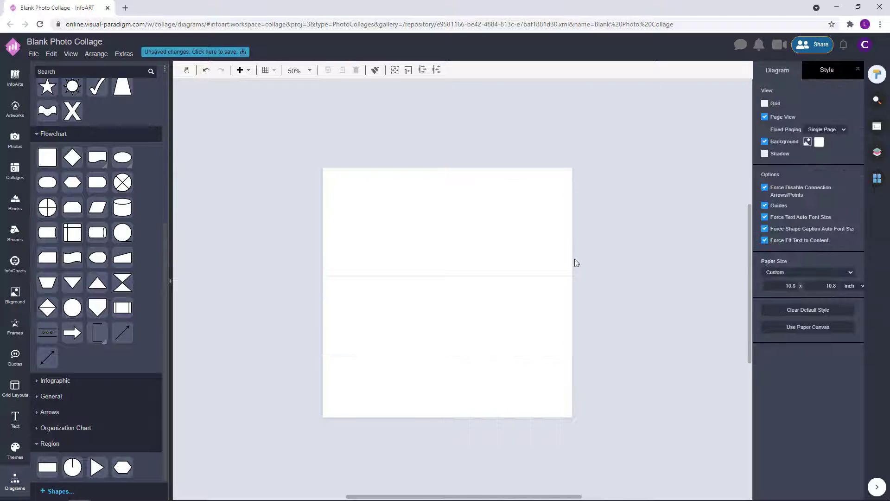
{"action": "key", "text": "ctrl+z"}
Step: Split the rectangle horizontally in half, and split its right half horizontally in half again
{"action": "right_click", "coordinate": [460, 235]}
{"action": "mouse_move", "coordinate": [574, 247]}
{"action": "left_click", "coordinate": [642, 246]}
{"action": "left_click", "coordinate": [505, 235]}
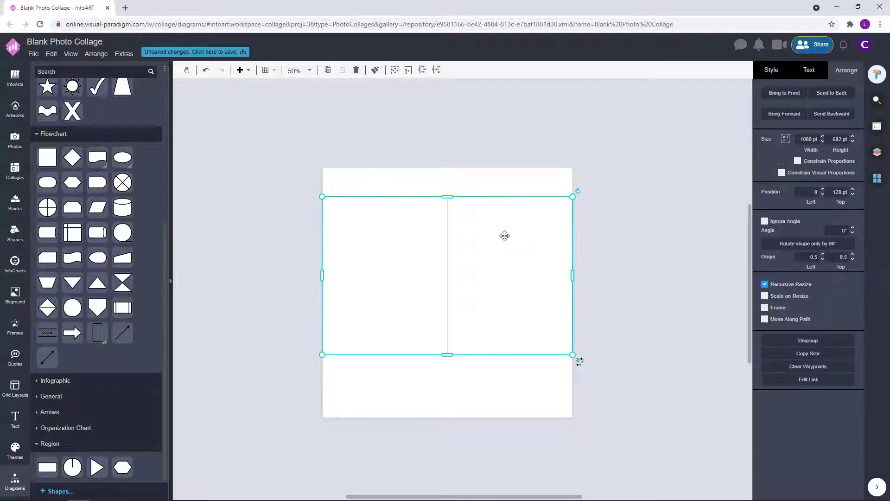
{"action": "right_click", "coordinate": [505, 237]}
{"action": "mouse_move", "coordinate": [622, 249]}
{"action": "left_click", "coordinate": [687, 246]}
Step: Distribute the widths of the three columns evenly
{"action": "left_click", "coordinate": [396, 276]}
{"action": "right_click", "coordinate": [539, 250]}
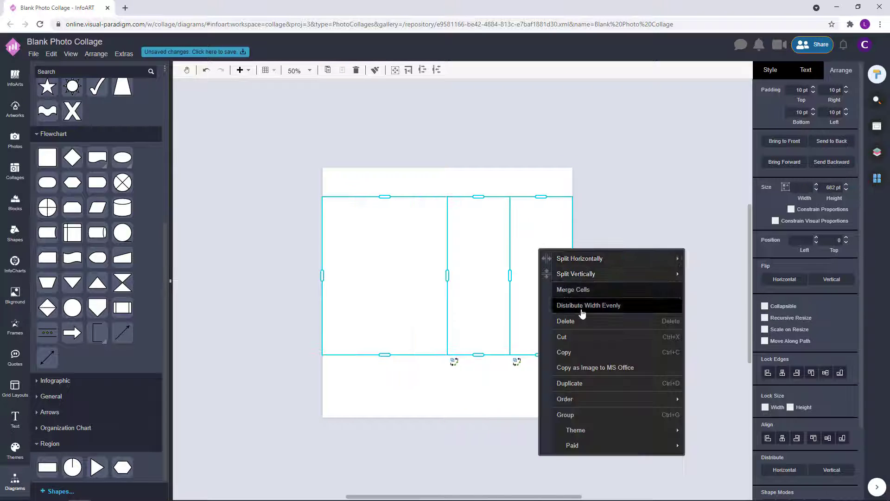
{"action": "left_click", "coordinate": [623, 307]}
{"action": "left_click", "coordinate": [643, 218]}
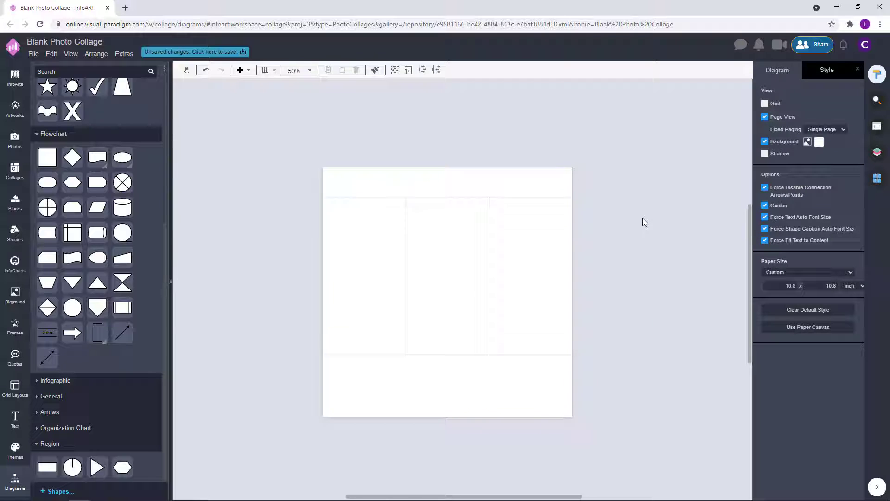
Step: Split the left column vertically in half so it has an upper and a lower cell
{"action": "left_click", "coordinate": [349, 315]}
{"action": "right_click", "coordinate": [376, 227]}
{"action": "mouse_move", "coordinate": [480, 242]}
{"action": "left_click", "coordinate": [559, 238]}
Step: Try to split the right column horizontally in half
{"action": "left_click", "coordinate": [517, 248]}
{"action": "left_click", "coordinate": [518, 246]}
{"action": "right_click", "coordinate": [518, 245]}
{"action": "left_click", "coordinate": [505, 215]}
{"action": "left_click", "coordinate": [453, 240]}
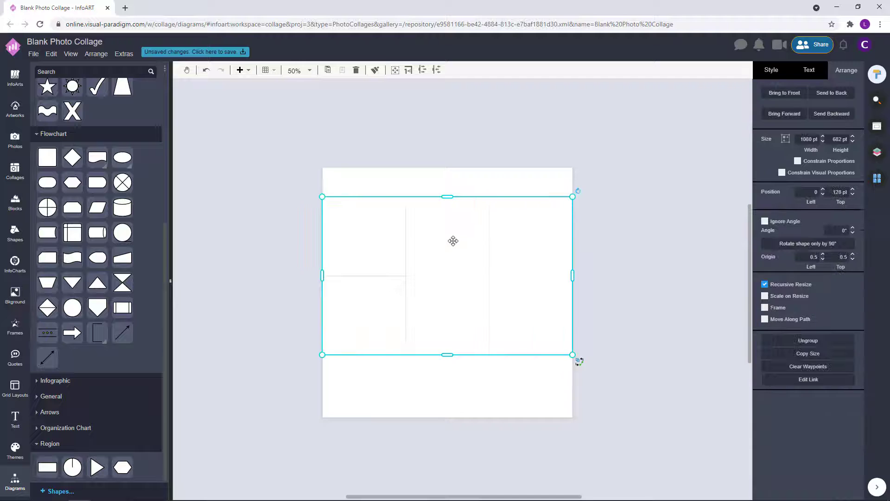
{"action": "left_click", "coordinate": [453, 240]}
{"action": "left_click", "coordinate": [531, 242], "text": "shift"}
{"action": "right_click", "coordinate": [531, 242]}
{"action": "left_click", "coordinate": [695, 229]}
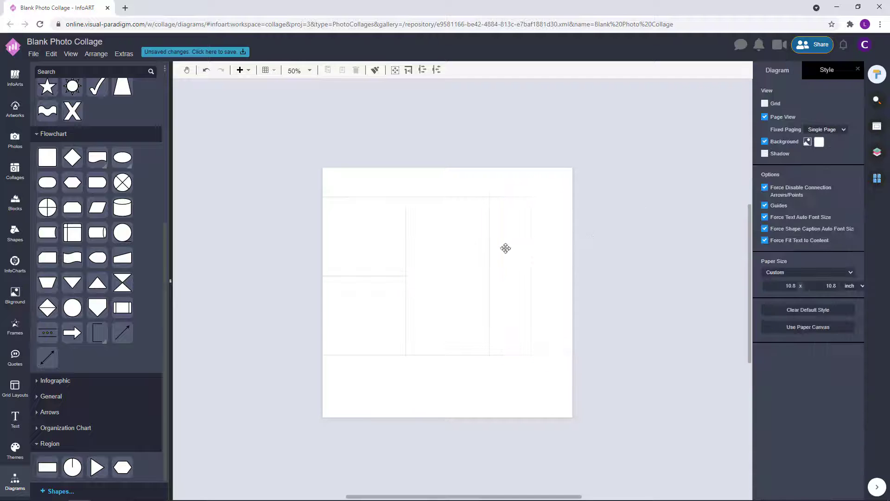
Step: Split the centre column vertically in half
{"action": "left_click", "coordinate": [453, 227]}
{"action": "left_click", "coordinate": [453, 227]}
{"action": "right_click", "coordinate": [453, 227]}
{"action": "mouse_move", "coordinate": [533, 253]}
{"action": "left_click", "coordinate": [629, 252]}
Step: Split the right column vertically in half, and raise the row divider to about one third of the grid's height
{"action": "left_click", "coordinate": [529, 239]}
{"action": "right_click", "coordinate": [531, 240]}
{"action": "mouse_move", "coordinate": [579, 264]}
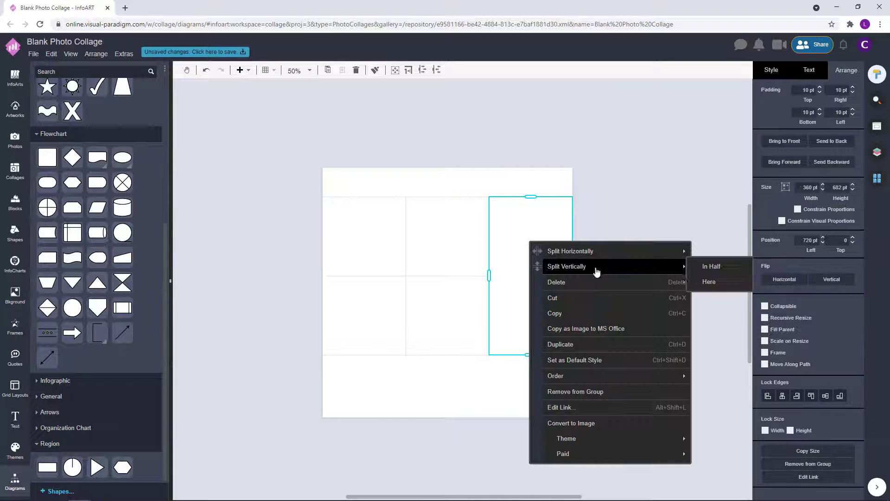
{"action": "left_click", "coordinate": [704, 264]}
{"action": "left_click", "coordinate": [668, 179]}
Step: Merge the upper and lower cells of the centre column into one full-height cell
{"action": "left_click", "coordinate": [469, 234]}
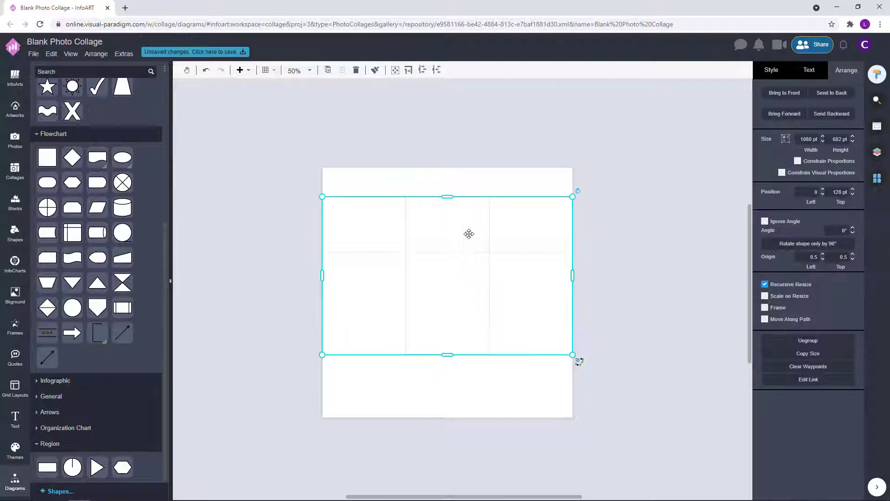
{"action": "left_click", "coordinate": [455, 286]}
{"action": "right_click", "coordinate": [458, 280]}
{"action": "left_click", "coordinate": [521, 348]}
{"action": "left_click", "coordinate": [637, 263]}
{"action": "left_click", "coordinate": [449, 236]}
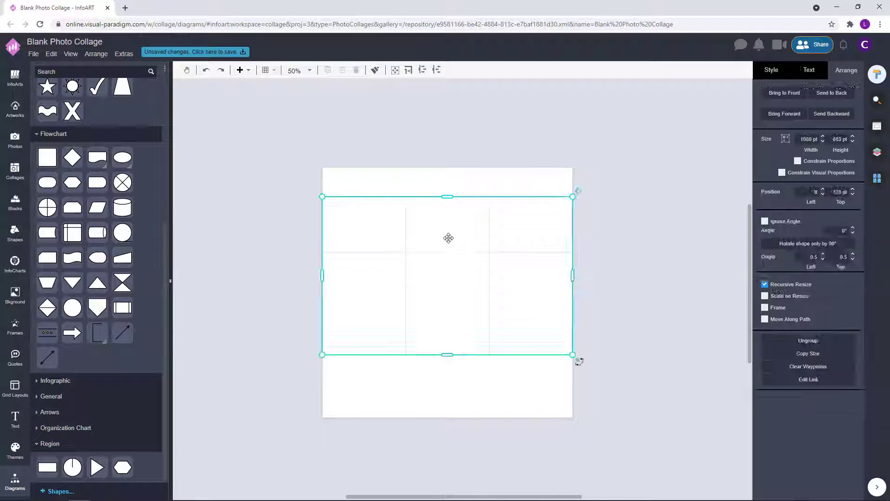
{"action": "left_click", "coordinate": [455, 276]}
{"action": "right_click", "coordinate": [459, 278]}
{"action": "left_click", "coordinate": [527, 316]}
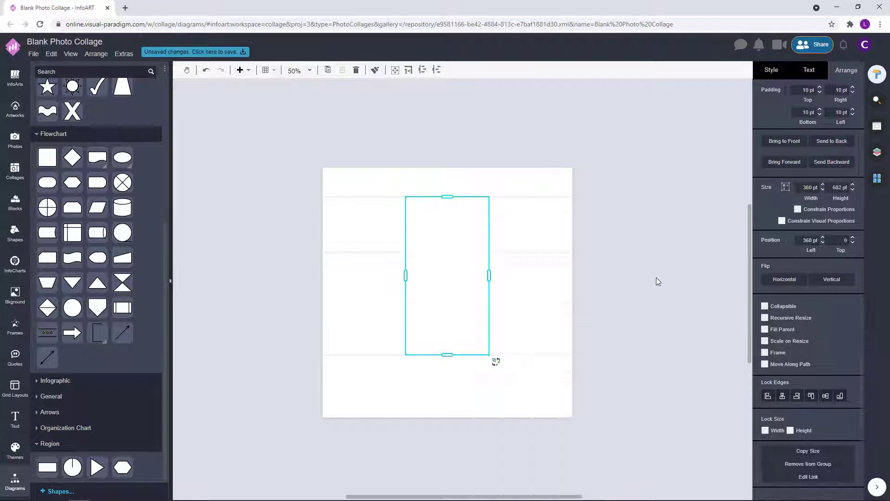
{"action": "left_click", "coordinate": [670, 272]}
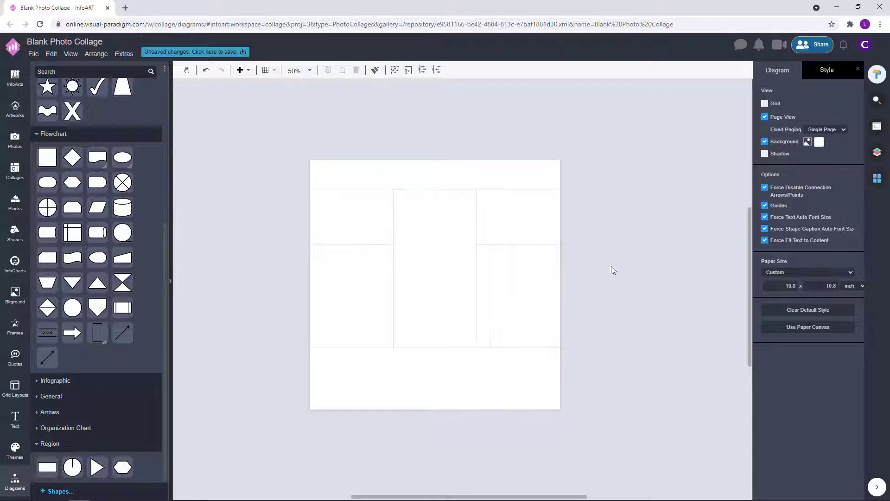
Step: Show the pattern photos again and fill the lower-left cell with the coral-and-blue marbled photo
{"action": "left_click", "coordinate": [449, 283]}
{"action": "left_click", "coordinate": [700, 246]}
{"action": "left_click", "coordinate": [14, 140]}
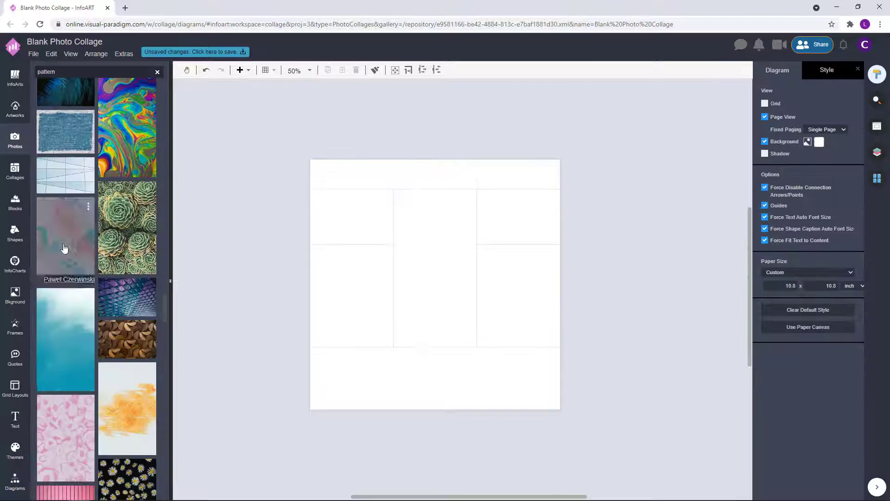
{"action": "left_click_drag", "start_coordinate": [63, 249], "coordinate": [326, 257]}
{"action": "left_click", "coordinate": [649, 253]}
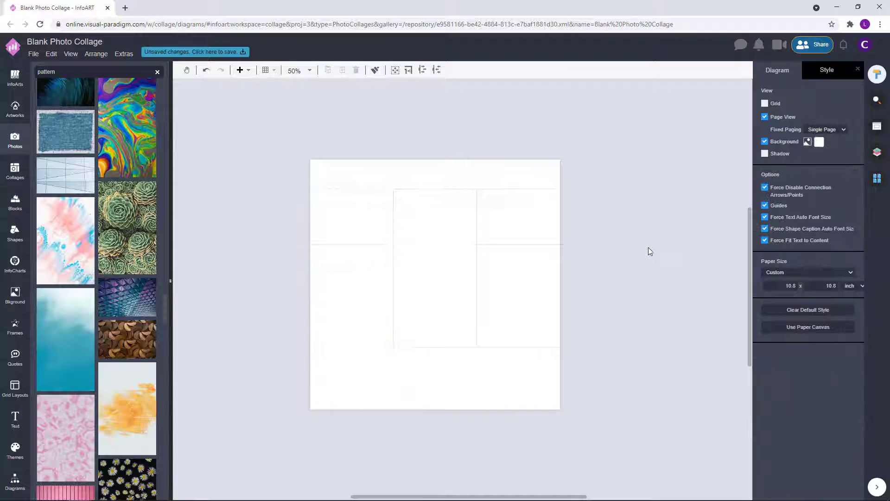
{"action": "left_click_drag", "start_coordinate": [65, 240], "coordinate": [323, 268]}
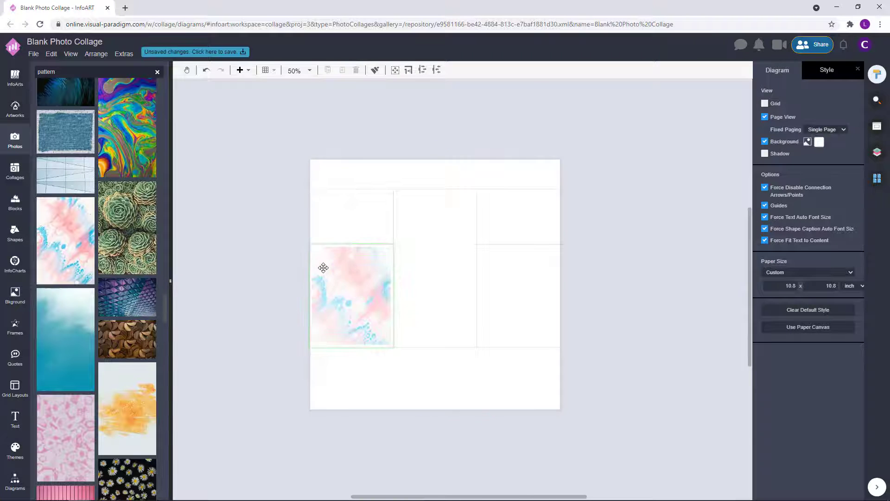
{"action": "left_click", "coordinate": [174, 280]}
Step: Fill the upper-left cell with the white photo that has a pink and blue streak
{"action": "scroll", "coordinate": [121, 292], "scroll_direction": "up", "scroll_amount": 20}
{"action": "left_click_drag", "start_coordinate": [176, 408], "coordinate": [435, 320]}
{"action": "key", "text": "ctrl+z"}
{"action": "left_click_drag", "start_coordinate": [91, 196], "coordinate": [324, 197]}
{"action": "left_click", "coordinate": [208, 255]}
Step: Try the pale pink marbled photo in the upper-left cell
{"action": "scroll", "coordinate": [104, 318], "scroll_direction": "up", "scroll_amount": 20}
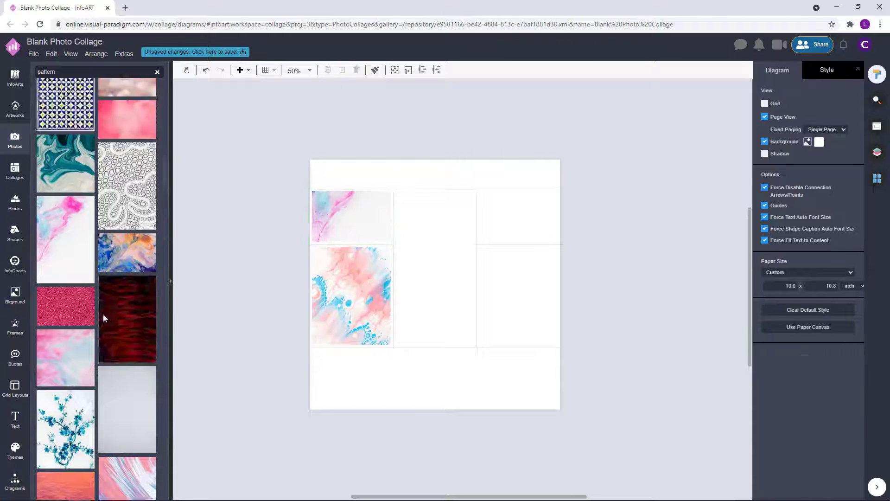
{"action": "mouse_move", "coordinate": [65, 323]}
{"action": "left_mouse_down"}
{"action": "mouse_move", "coordinate": [335, 241]}
{"action": "mouse_move", "coordinate": [334, 218]}
{"action": "left_mouse_up"}
{"action": "left_click", "coordinate": [237, 214]}
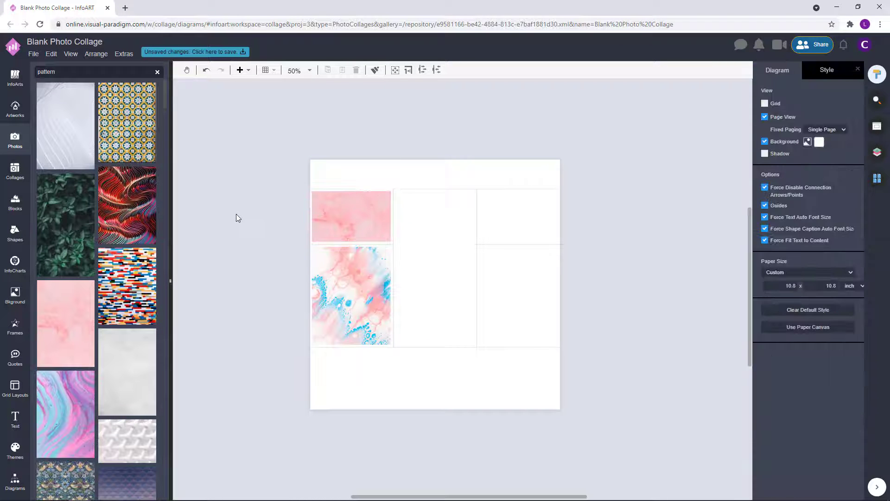
Step: Browse the pattern photos and fill the lower-right cell with the pale grey photo with fine white lines
{"action": "left_click_drag", "start_coordinate": [164, 103], "coordinate": [172, 176]}
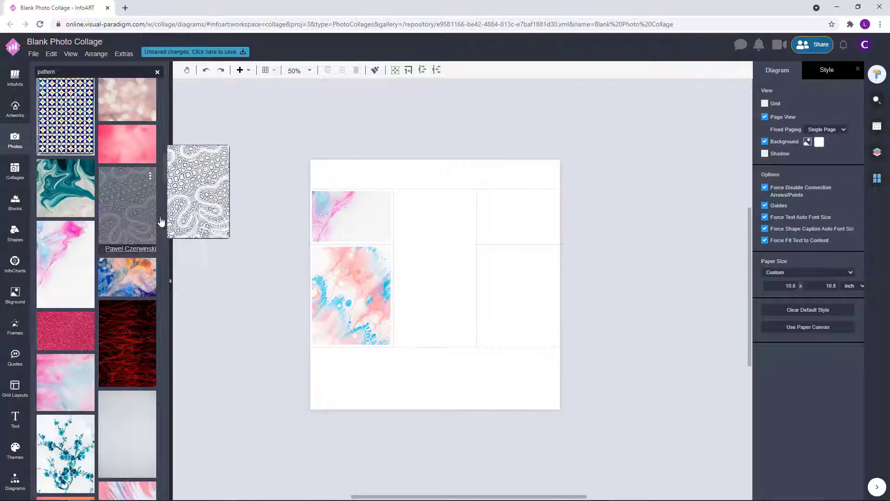
{"action": "scroll", "coordinate": [148, 250], "scroll_direction": "down", "scroll_amount": 15}
{"action": "scroll", "coordinate": [128, 262], "scroll_direction": "down", "scroll_amount": 15}
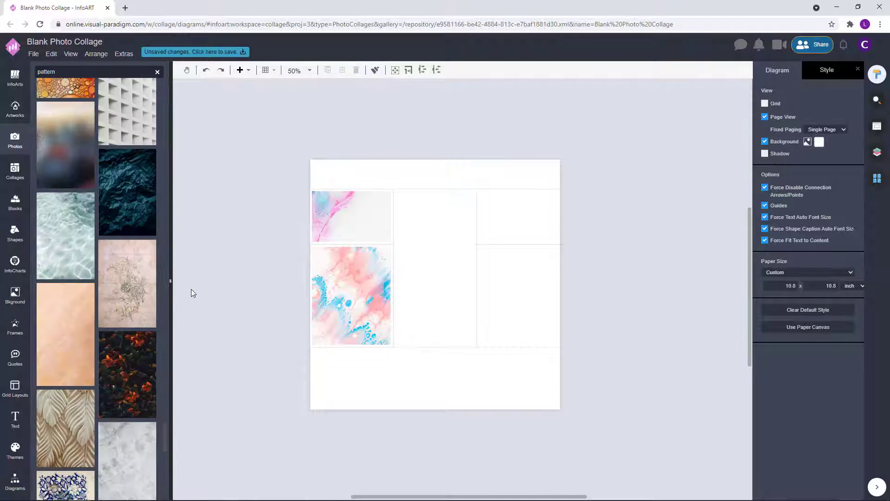
{"action": "scroll", "coordinate": [127, 262], "scroll_direction": "down", "scroll_amount": 15}
{"action": "scroll", "coordinate": [144, 227], "scroll_direction": "down", "scroll_amount": 15}
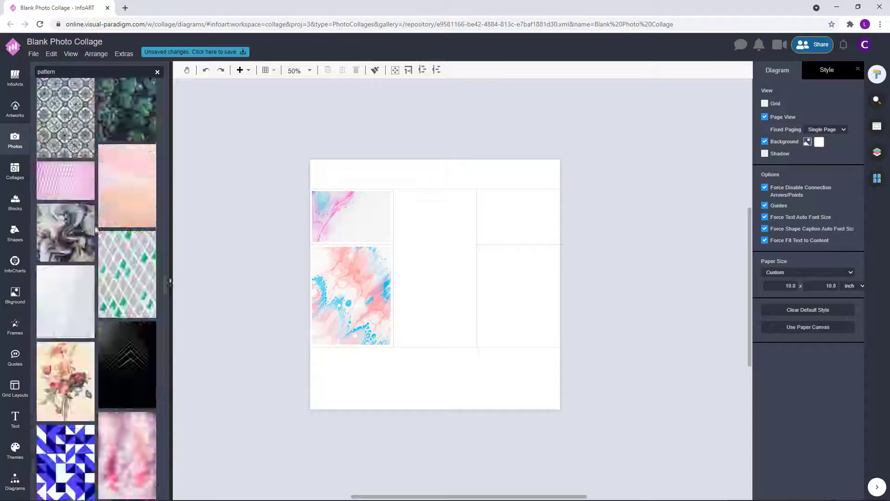
{"action": "scroll", "coordinate": [119, 260], "scroll_direction": "down", "scroll_amount": 15}
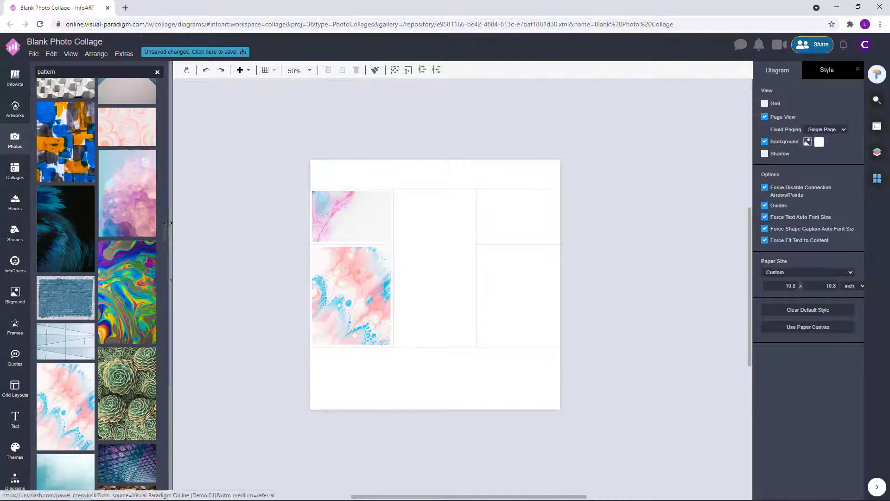
{"action": "left_click_drag", "start_coordinate": [167, 221], "coordinate": [171, 344]}
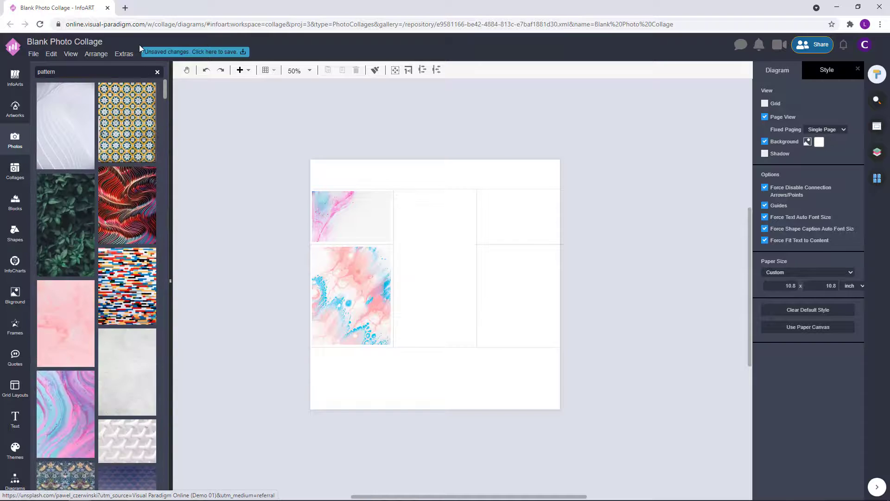
{"action": "left_click_drag", "start_coordinate": [65, 122], "coordinate": [514, 273]}
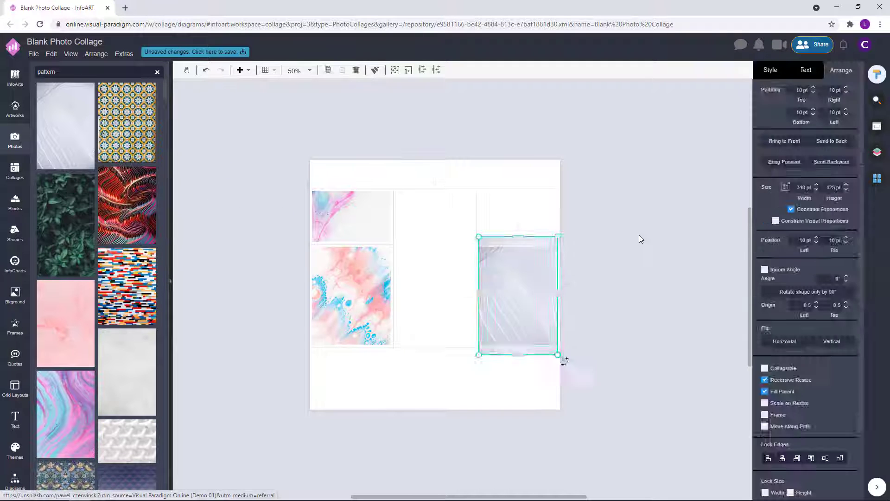
{"action": "left_click", "coordinate": [640, 239]}
Step: Try another pattern photo in the upper-left cell, and undo the replacement
{"action": "left_click_drag", "start_coordinate": [165, 94], "coordinate": [165, 107]}
{"action": "left_click_drag", "start_coordinate": [137, 264], "coordinate": [349, 214]}
{"action": "key", "text": "ctrl+z"}
Step: Replace the upper-left cell's photo with the black-and-white photo of curved, repeating scales
{"action": "left_click_drag", "start_coordinate": [165, 102], "coordinate": [164, 112]}
{"action": "scroll", "coordinate": [164, 128], "scroll_direction": "down", "scroll_amount": 4}
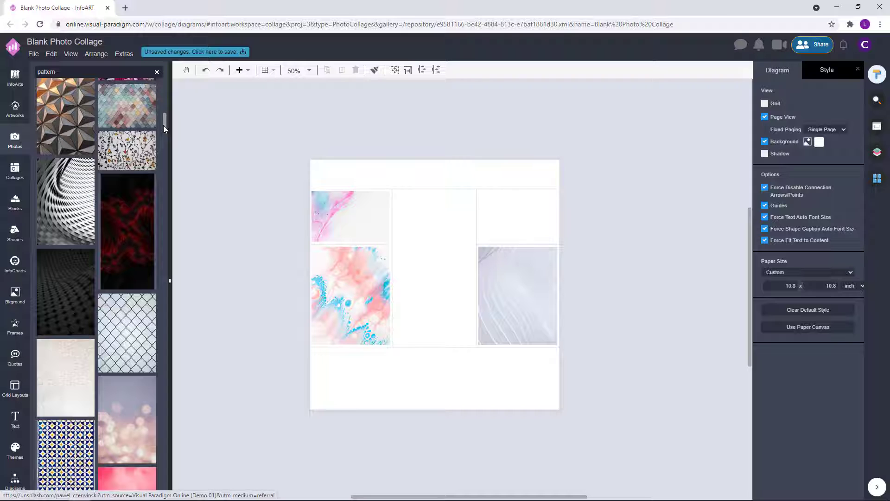
{"action": "left_click_drag", "start_coordinate": [69, 202], "coordinate": [349, 214]}
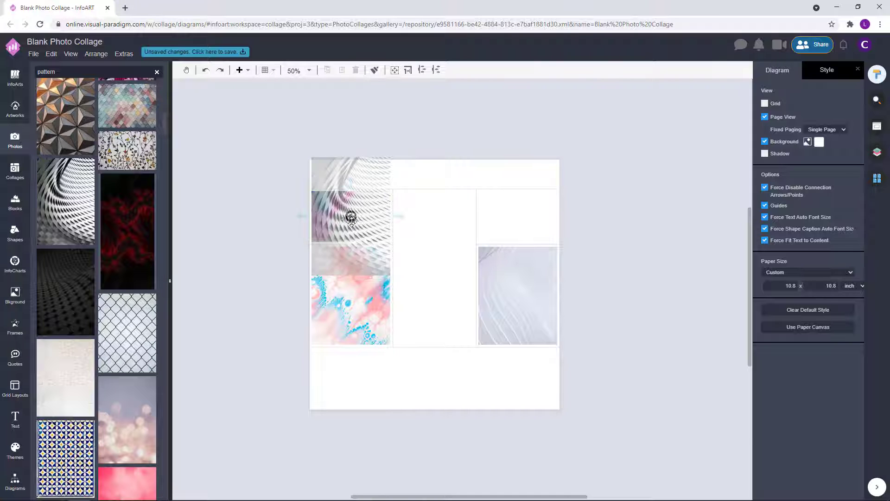
{"action": "left_click", "coordinate": [227, 232]}
Step: Replace the lower-right cell's photo with the black-and-white wavy perforated pattern
{"action": "scroll", "coordinate": [164, 137], "scroll_direction": "down", "scroll_amount": 10}
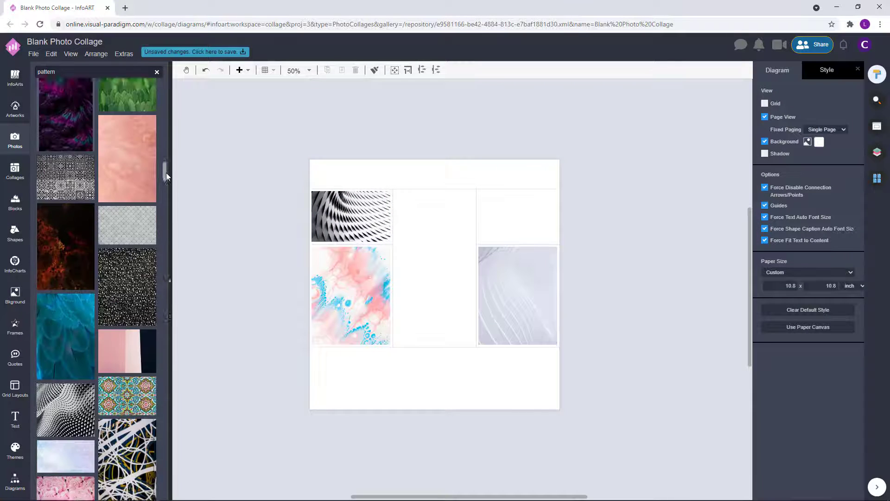
{"action": "scroll", "coordinate": [167, 176], "scroll_direction": "down", "scroll_amount": 1}
{"action": "mouse_move", "coordinate": [66, 365]}
{"action": "left_mouse_down"}
{"action": "mouse_move", "coordinate": [496, 278]}
{"action": "mouse_move", "coordinate": [517, 295]}
{"action": "left_mouse_up"}
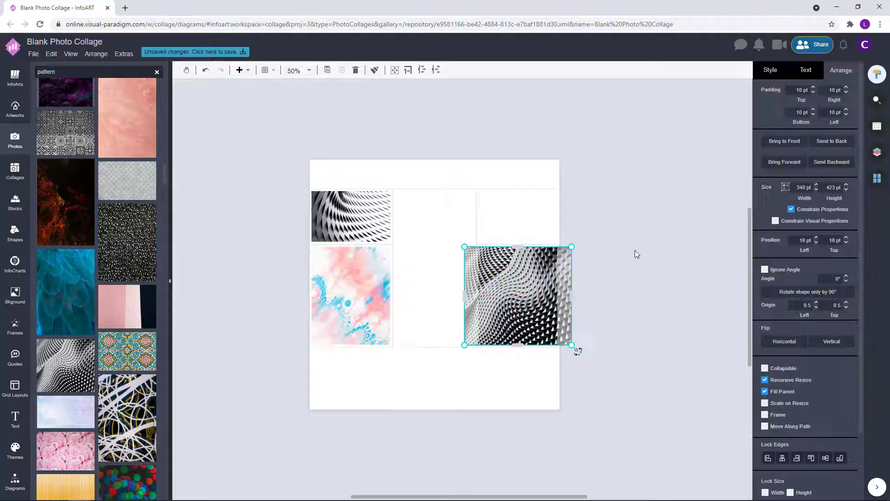
{"action": "left_click", "coordinate": [637, 254]}
Step: Replace the lower-left cell's photo with the black photo of fine curved lines
{"action": "left_click_drag", "start_coordinate": [164, 177], "coordinate": [172, 206]}
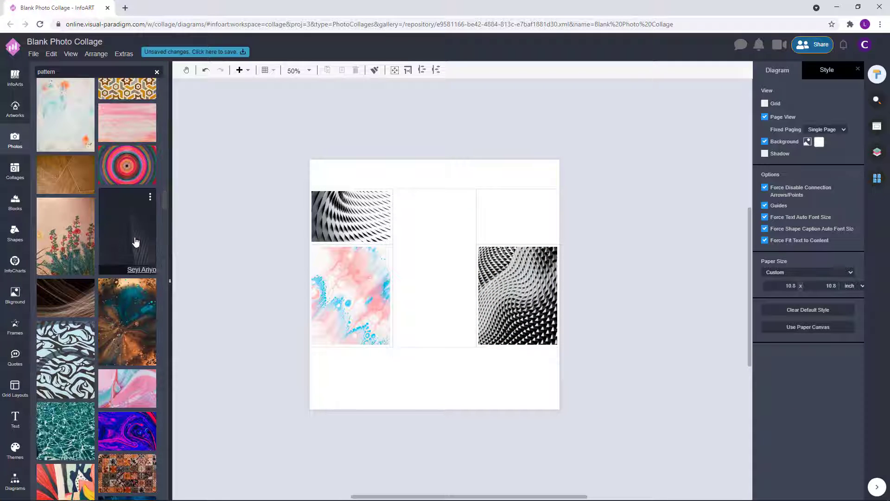
{"action": "left_click_drag", "start_coordinate": [135, 242], "coordinate": [352, 297]}
{"action": "left_click", "coordinate": [204, 170]}
Step: Fill the upper-right cell with the white geometric block photo, and replace the lower-left photo with the grey triangular relief
{"action": "left_click_drag", "start_coordinate": [165, 199], "coordinate": [165, 218]}
{"action": "left_click_drag", "start_coordinate": [67, 312], "coordinate": [496, 204]}
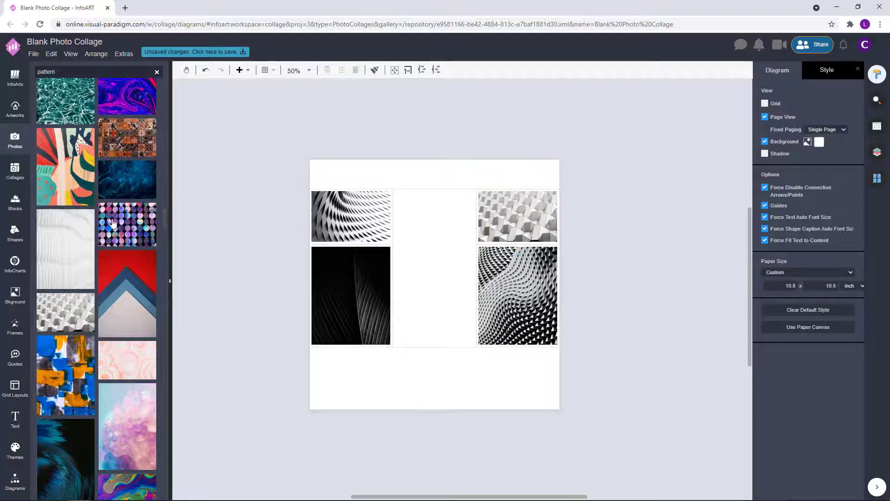
{"action": "left_click_drag", "start_coordinate": [166, 220], "coordinate": [165, 266]}
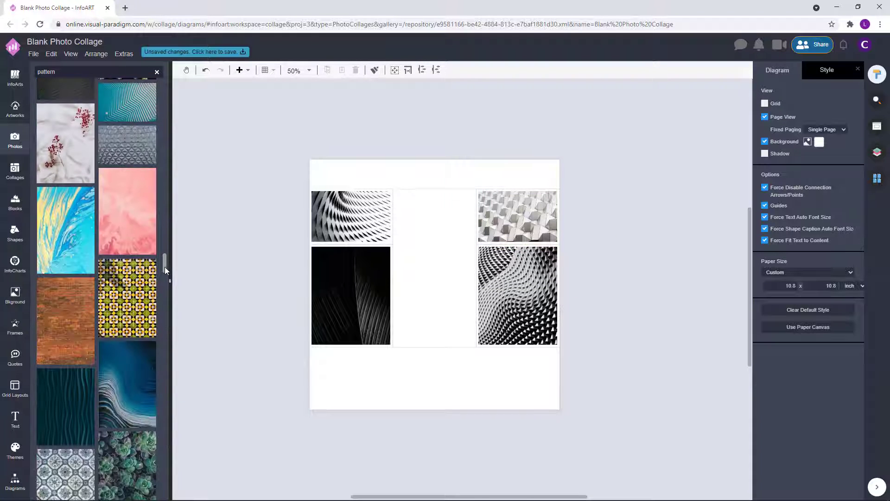
{"action": "left_click_drag", "start_coordinate": [128, 145], "coordinate": [351, 296]}
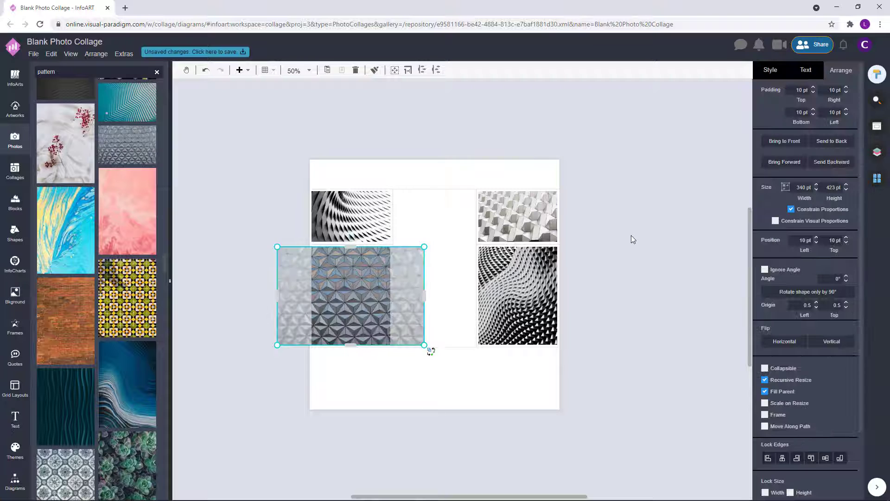
{"action": "left_click", "coordinate": [631, 235]}
Step: Try converting the lower-left cell's triangular relief photo to grayscale
{"action": "left_click", "coordinate": [385, 284]}
{"action": "left_click", "coordinate": [381, 278]}
{"action": "left_click", "coordinate": [767, 74]}
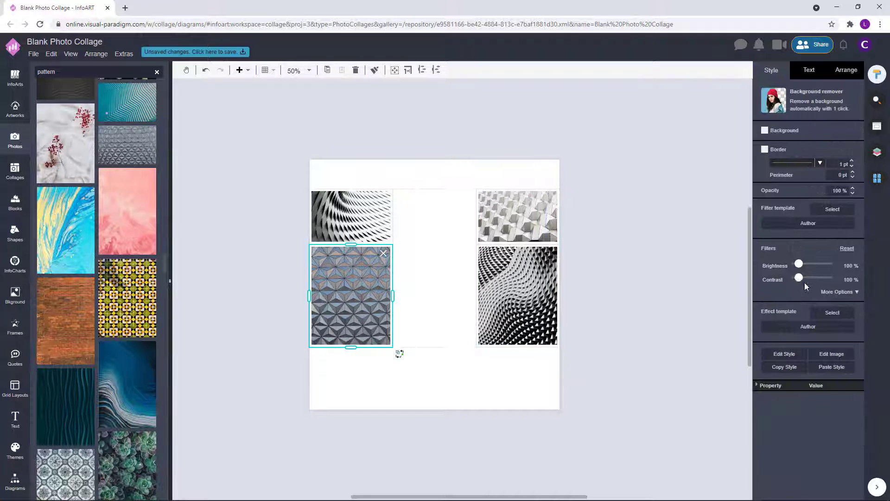
{"action": "left_click", "coordinate": [827, 292]}
{"action": "left_click", "coordinate": [617, 278]}
{"action": "left_click", "coordinate": [362, 300]}
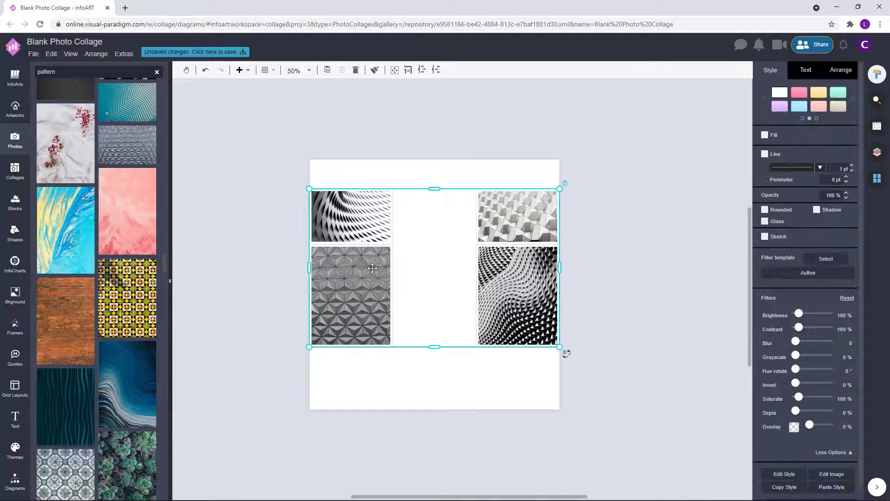
{"action": "left_click", "coordinate": [265, 230]}
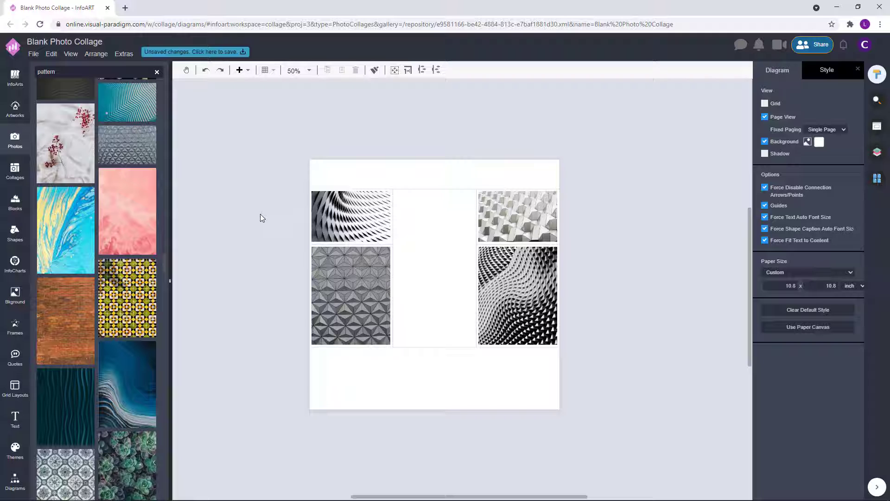
Step: Undo back to the black fine-line photo in the lower-left cell, and fill the middle column with the teal zigzag-line photo
{"action": "left_click", "coordinate": [205, 71]}
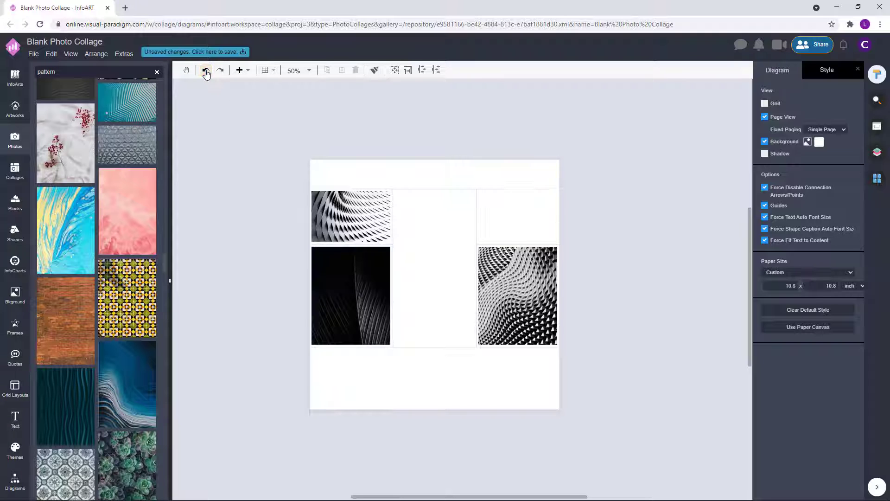
{"action": "left_click_drag", "start_coordinate": [125, 106], "coordinate": [443, 243]}
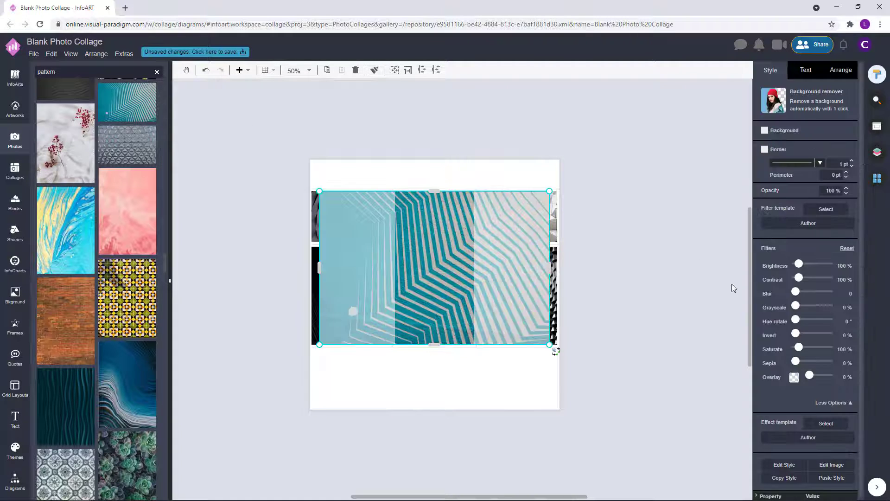
Step: Set the middle photo's grayscale to 100% and its contrast to 153%
{"action": "left_click", "coordinate": [448, 242]}
{"action": "left_click", "coordinate": [447, 241]}
{"action": "left_click_drag", "start_coordinate": [795, 308], "coordinate": [850, 309]}
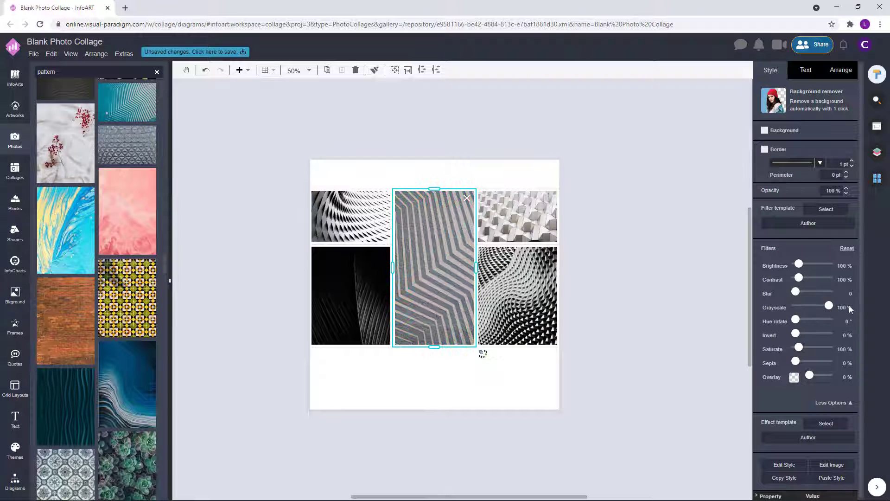
{"action": "left_click_drag", "start_coordinate": [804, 279], "coordinate": [802, 281]}
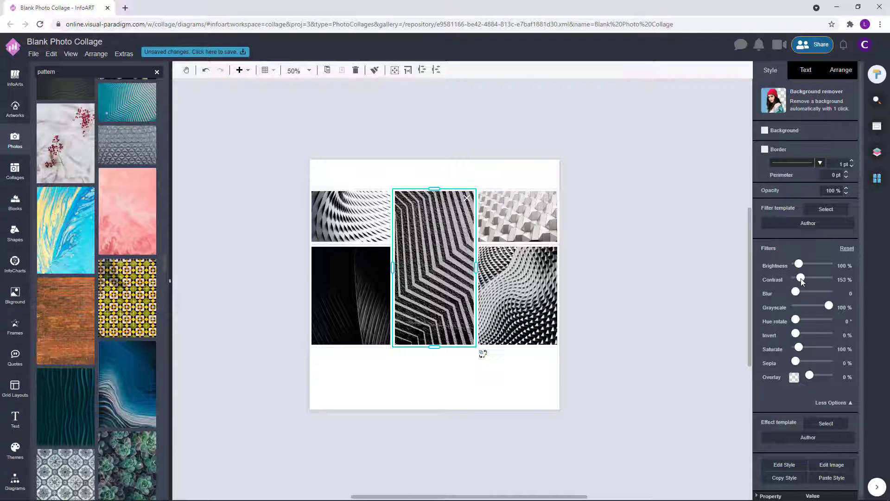
{"action": "left_click", "coordinate": [696, 268]}
Step: Add a wide, borderless rectangle from the General shapes above the page and give it a white fill
{"action": "left_click", "coordinate": [15, 480]}
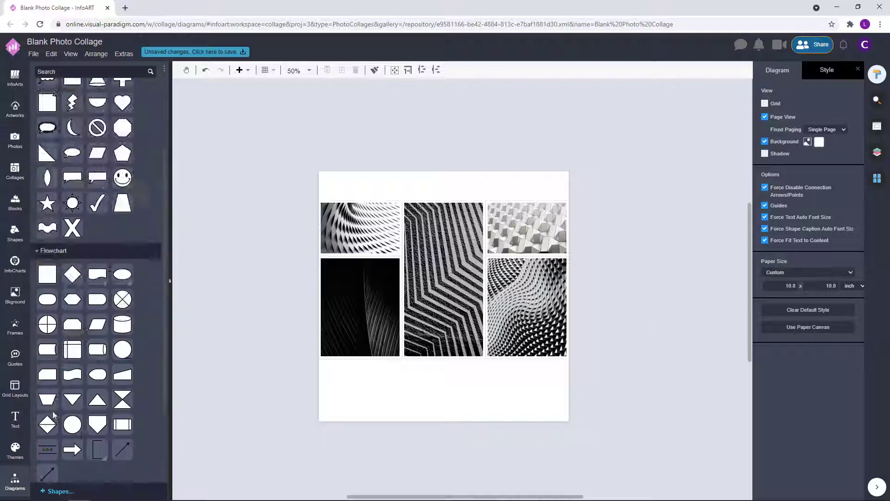
{"action": "left_click", "coordinate": [83, 396]}
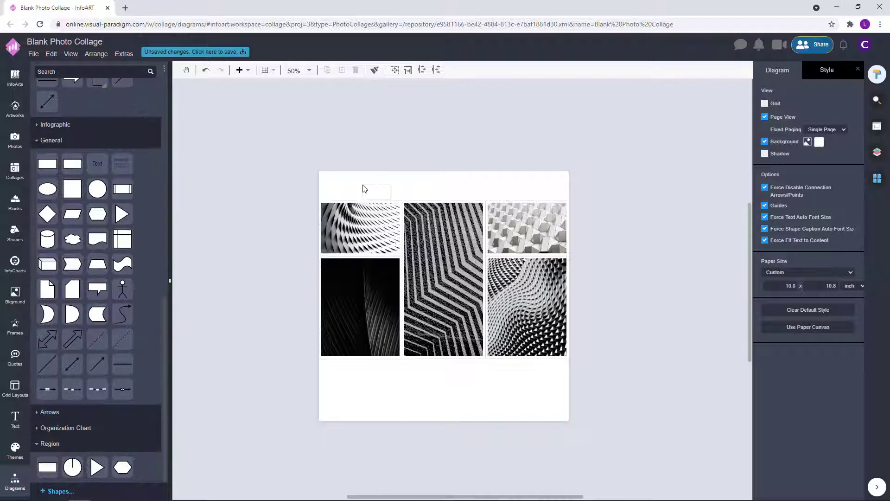
{"action": "left_click_drag", "start_coordinate": [364, 189], "coordinate": [330, 103]}
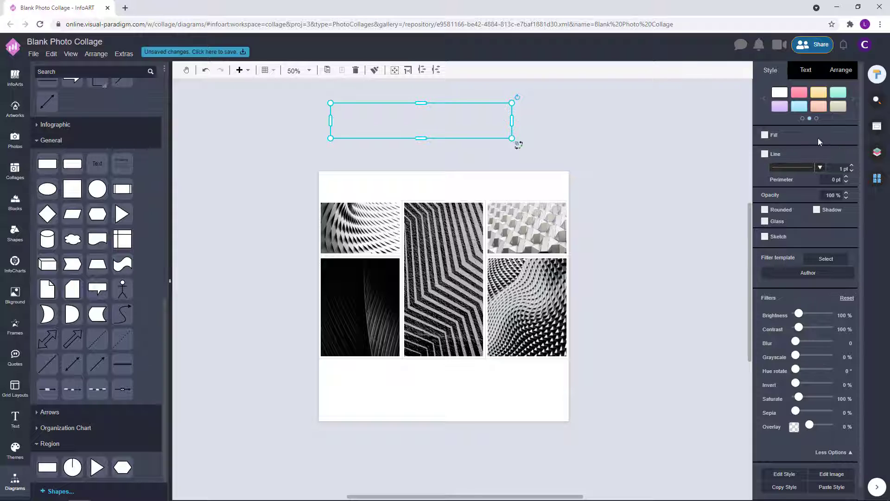
{"action": "left_click", "coordinate": [765, 135]}
{"action": "left_click", "coordinate": [617, 130]}
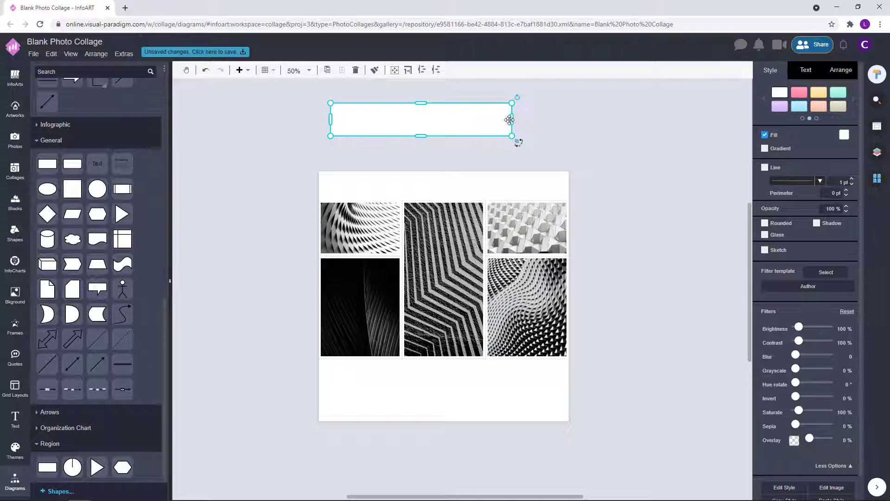
{"action": "left_click", "coordinate": [612, 121]}
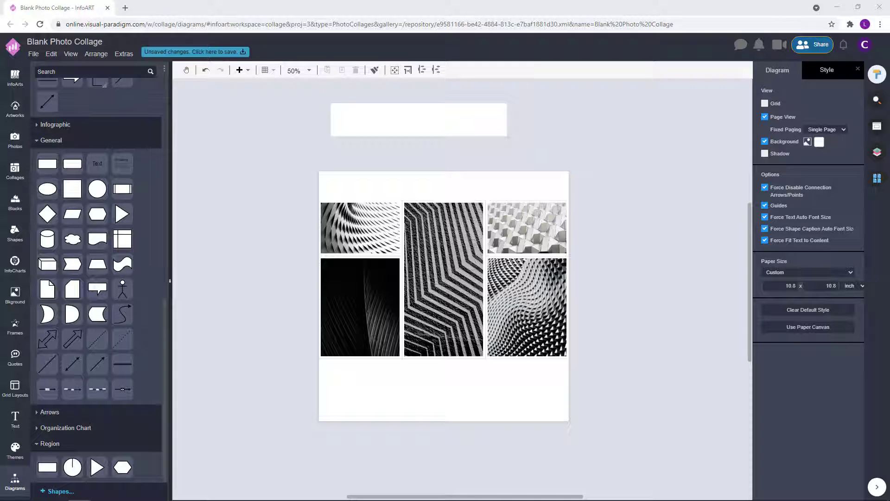
Step: Set the page background colour to #424854
{"action": "left_click", "coordinate": [819, 142]}
{"action": "left_click", "coordinate": [813, 246]}
{"action": "key", "text": "ctrl+v"}
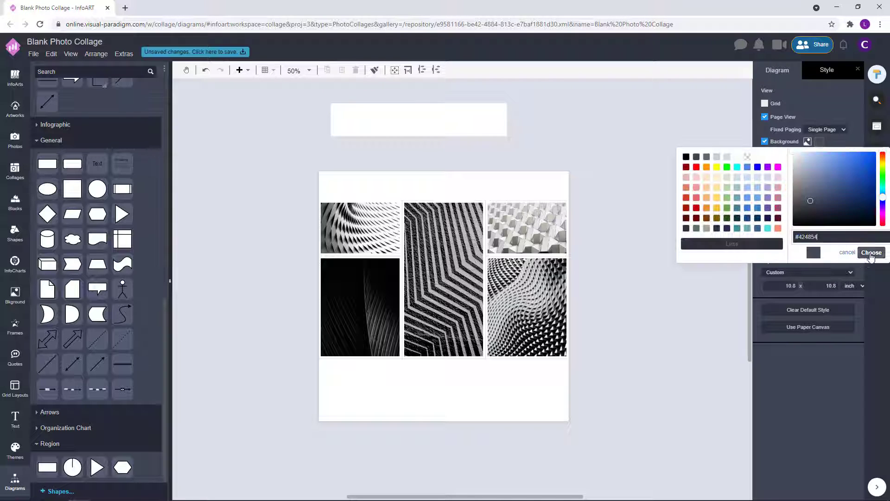
{"action": "left_click", "coordinate": [871, 254]}
Step: Move the white rectangle onto the collage's lower edge, narrow it and centre it horizontally
{"action": "left_click_drag", "start_coordinate": [455, 122], "coordinate": [467, 369]}
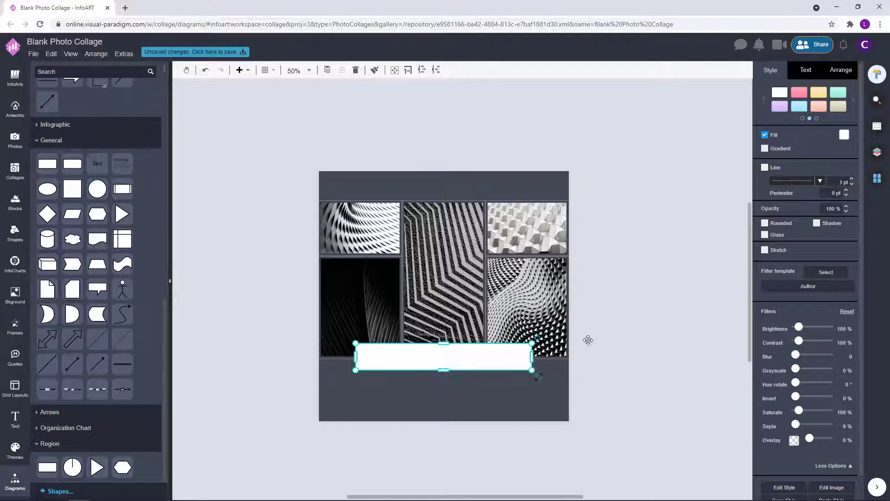
{"action": "left_click", "coordinate": [649, 281]}
{"action": "left_click", "coordinate": [489, 342]}
{"action": "left_click_drag", "start_coordinate": [507, 344], "coordinate": [463, 346]}
{"action": "left_click", "coordinate": [696, 197]}
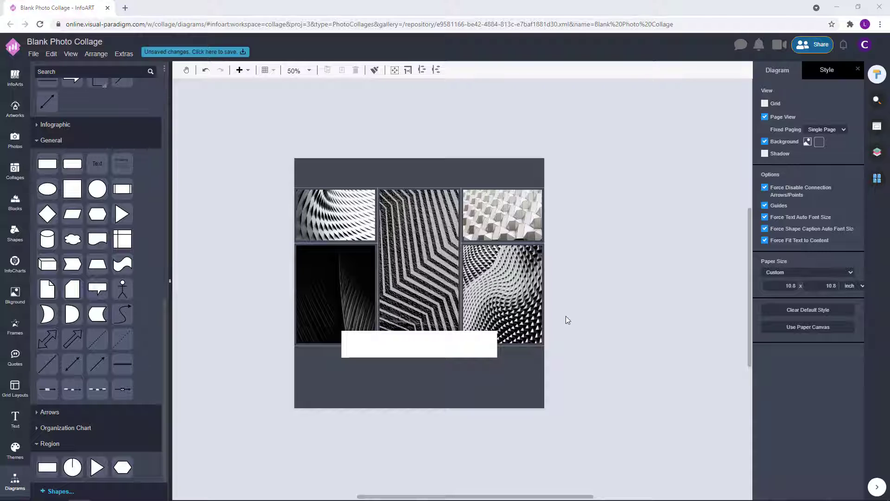
Step: Copy the white rectangle to the collage's upper edge, stretching it across the full page width and flattening it into a thin strip
{"action": "left_click", "coordinate": [422, 349]}
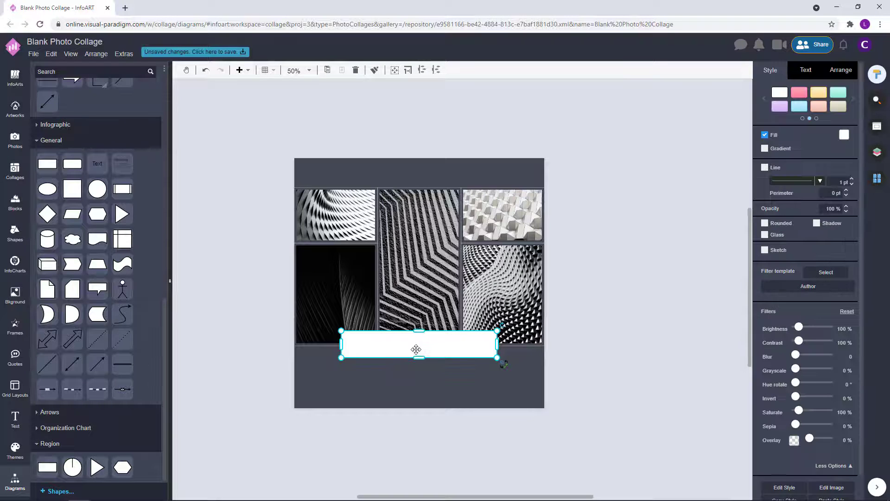
{"action": "scroll", "coordinate": [419, 345], "scroll_direction": "up", "scroll_amount": 3}
{"action": "left_click_drag", "start_coordinate": [413, 345], "coordinate": [310, 125]}
{"action": "left_click_drag", "start_coordinate": [487, 119], "coordinate": [647, 120]}
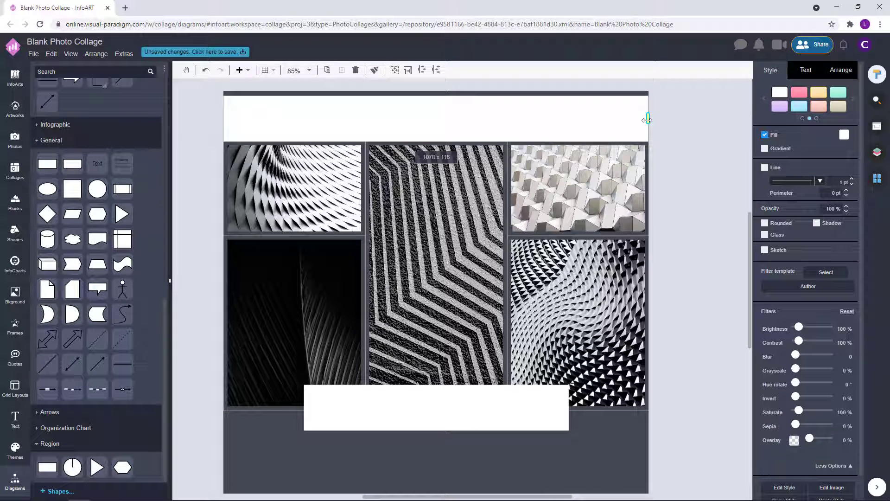
{"action": "left_click_drag", "start_coordinate": [436, 95], "coordinate": [436, 139]}
{"action": "left_click", "coordinate": [658, 153]}
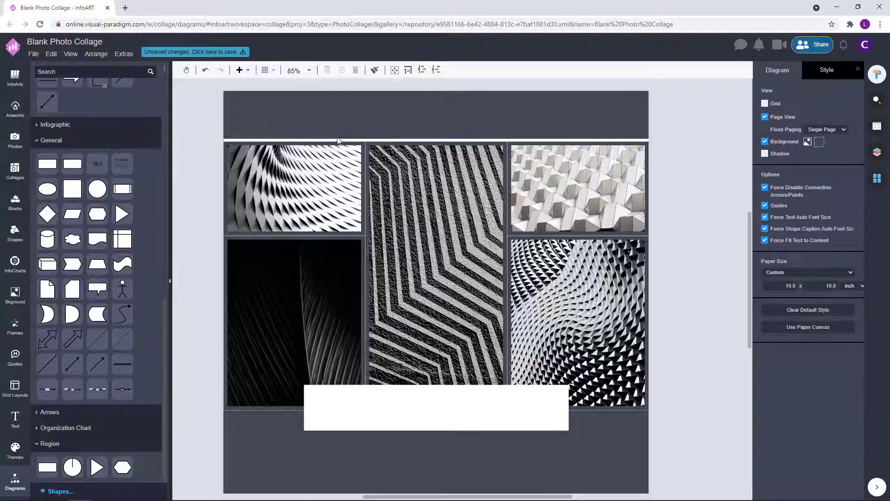
Step: Copy the thin white strip and place the copy directly along the lower edge of the photo grid
{"action": "left_click", "coordinate": [338, 140]}
{"action": "left_click_drag", "start_coordinate": [327, 139], "coordinate": [324, 446], "text": "ctrl"}
{"action": "left_click", "coordinate": [707, 424]}
{"action": "scroll", "coordinate": [708, 428], "scroll_direction": "down", "scroll_amount": 3}
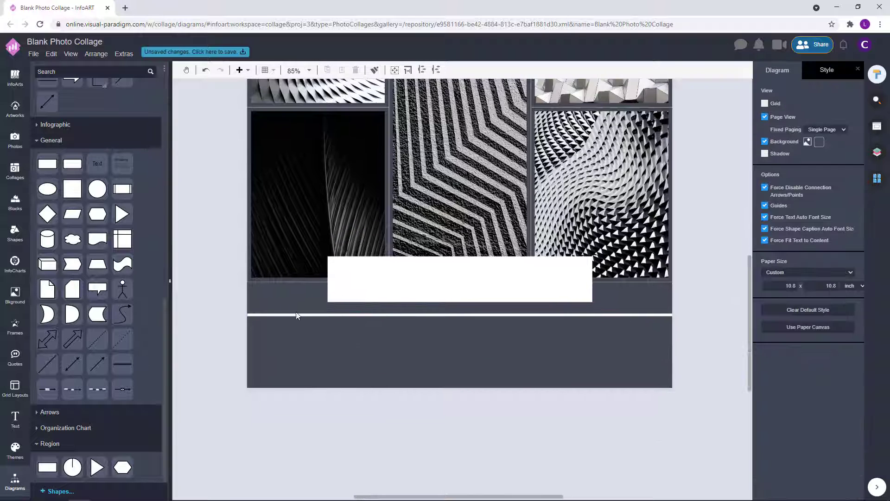
{"action": "left_click_drag", "start_coordinate": [293, 315], "coordinate": [291, 284]}
{"action": "left_click", "coordinate": [313, 414]}
{"action": "scroll", "coordinate": [314, 418], "scroll_direction": "down", "scroll_amount": 3}
{"action": "scroll", "coordinate": [592, 364], "scroll_direction": "up", "scroll_amount": 1}
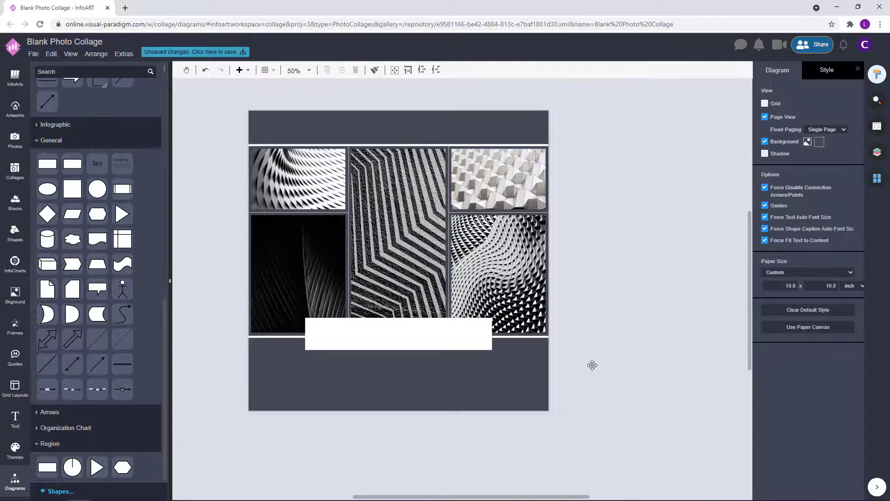
Step: Shift the white rectangle slightly down and make it a little taller so it sits centred over the lower strip
{"action": "left_click", "coordinate": [418, 351]}
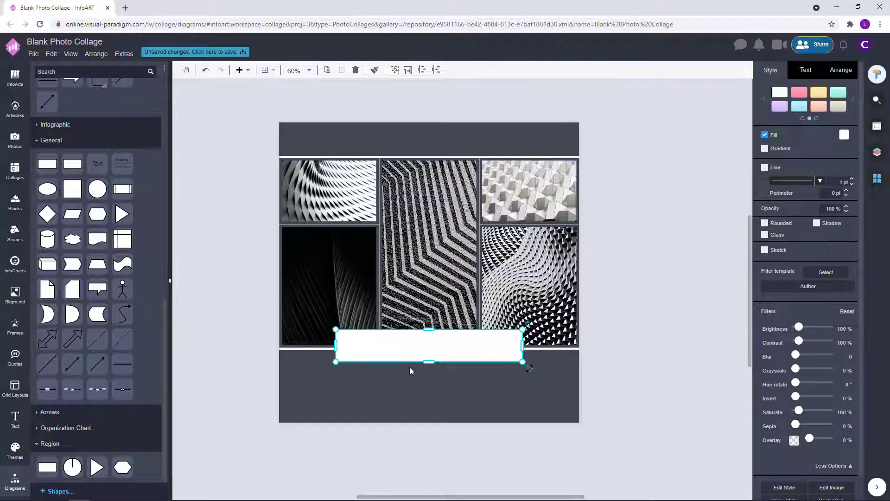
{"action": "left_click", "coordinate": [670, 302]}
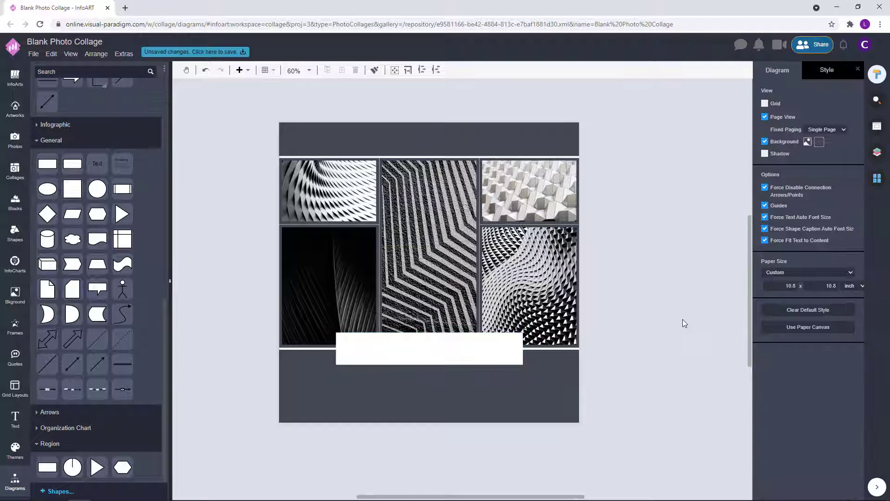
{"action": "left_click", "coordinate": [415, 364]}
{"action": "left_click_drag", "start_coordinate": [419, 366], "coordinate": [419, 368]}
{"action": "left_click", "coordinate": [662, 314]}
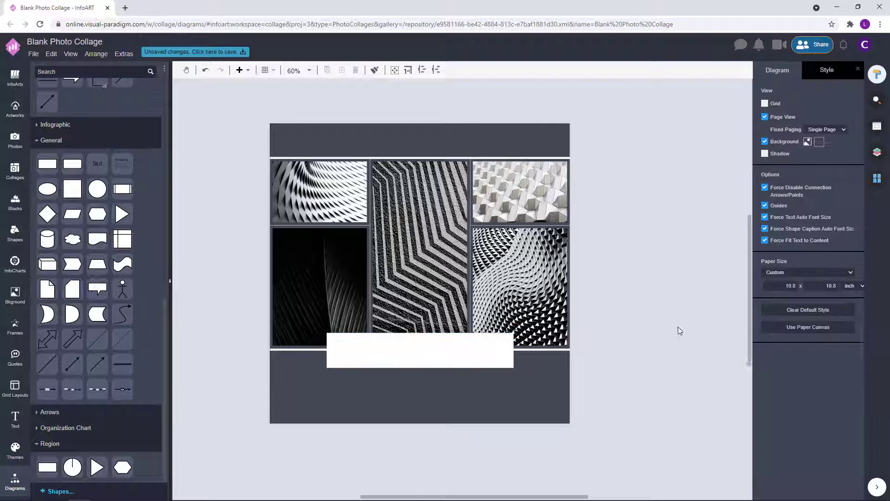
{"action": "double_click", "coordinate": [311, 94]}
{"action": "left_click", "coordinate": [338, 109]}
{"action": "left_click", "coordinate": [312, 94]}
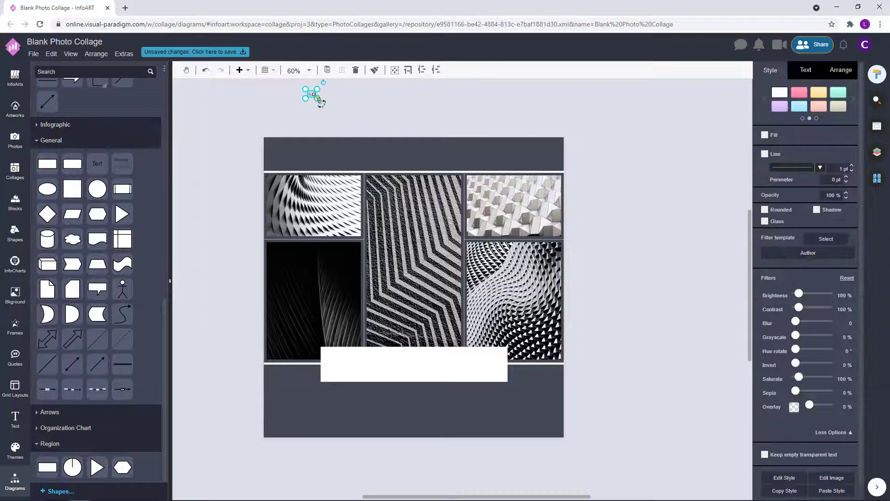
{"action": "left_click_drag", "start_coordinate": [317, 98], "coordinate": [453, 116]}
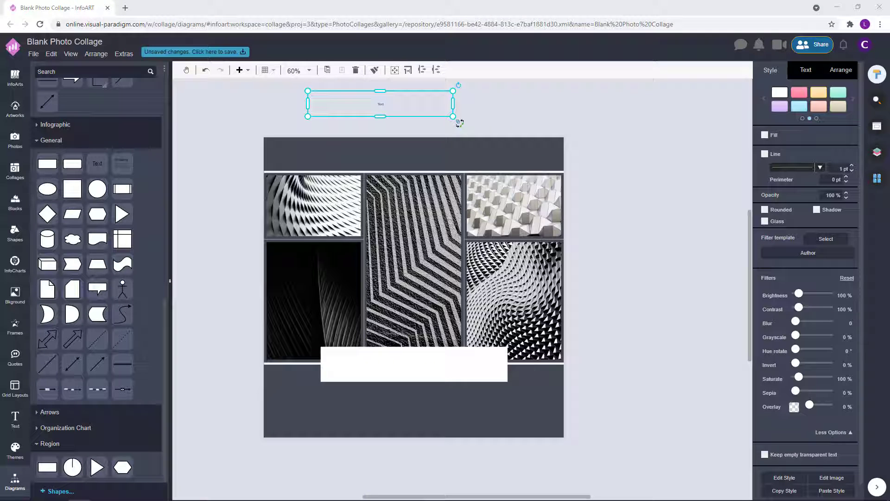
{"action": "double_click", "coordinate": [390, 108]}
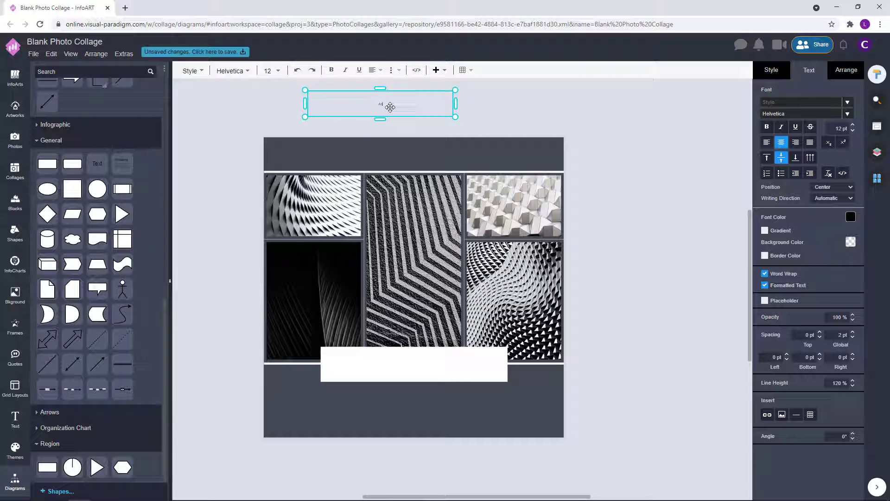
{"action": "type", "text": "Abstran i"}
{"action": "key", "text": "BackSpace"}
{"action": "key", "text": "BackSpace"}
{"action": "key", "text": "BackSpace"}
{"action": "key", "text": "BackSpace"}
{"action": "key", "text": "BackSpace"}
{"action": "key", "text": "BackSpace"}
{"action": "key", "text": "BackSpace"}
{"action": "key", "text": "BackSpace"}
{"action": "key", "text": "BackSpace"}
{"action": "key", "text": "BackSpace"}
{"action": "key", "text": "alt+Tab"}
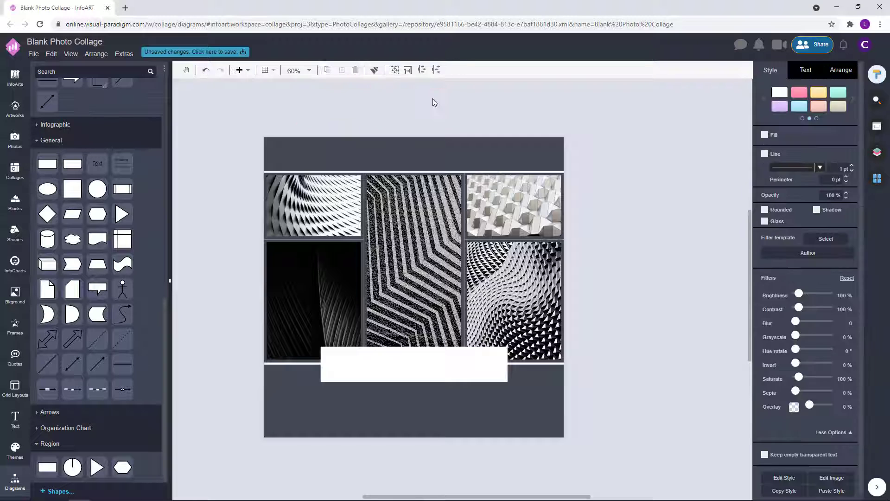
Step: Add a wide text box above the page containing "Art is pattern informed by sensibility"
{"action": "double_click", "coordinate": [435, 102]}
{"action": "left_click", "coordinate": [513, 109]}
{"action": "double_click", "coordinate": [350, 102]}
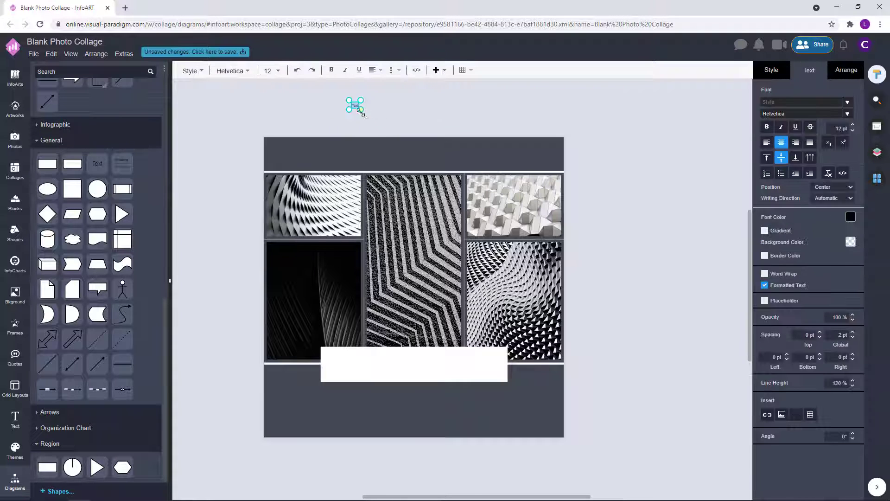
{"action": "left_click_drag", "start_coordinate": [362, 112], "coordinate": [499, 125]}
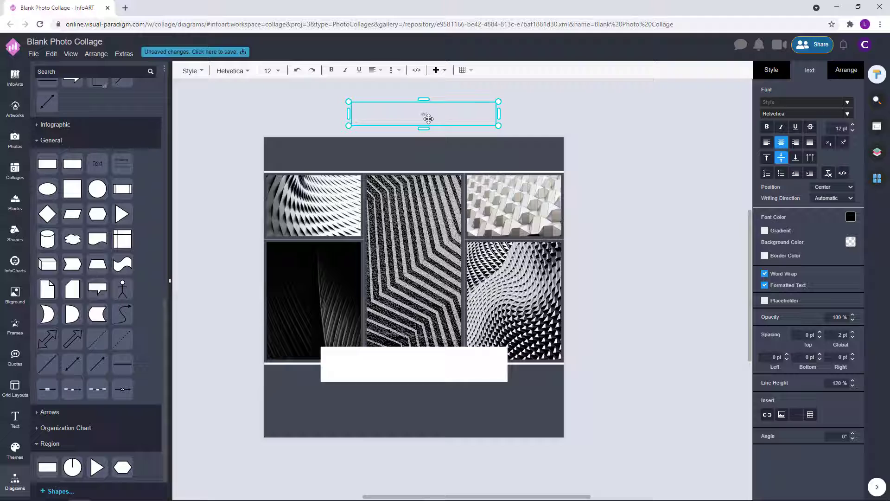
{"action": "type", "text": "Art is abstract"}
{"action": "left_click", "coordinate": [630, 98]}
Step: Set the quote's font size to 30 pt and move the text onto the white rectangle
{"action": "left_click", "coordinate": [445, 116]}
{"action": "left_click", "coordinate": [811, 71]}
{"action": "left_click_drag", "start_coordinate": [835, 129], "coordinate": [862, 134]}
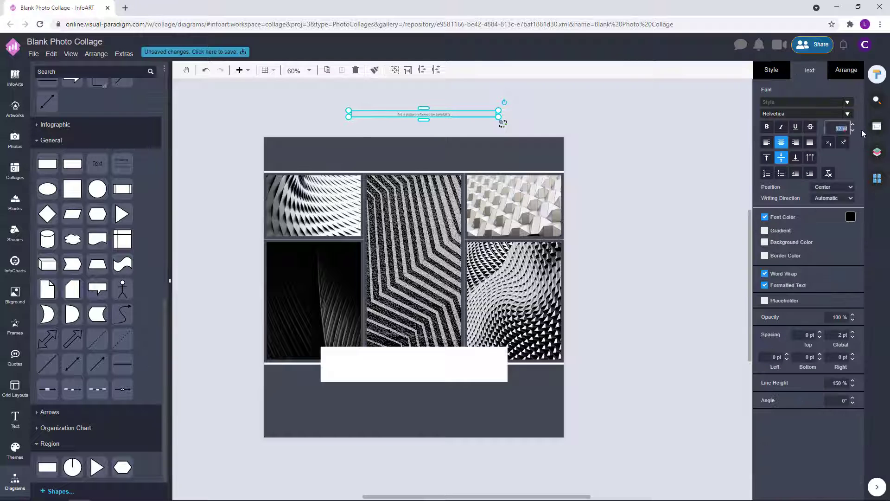
{"action": "type", "text": "30"}
{"action": "left_click", "coordinate": [646, 159]}
{"action": "left_click_drag", "start_coordinate": [432, 114], "coordinate": [425, 361]}
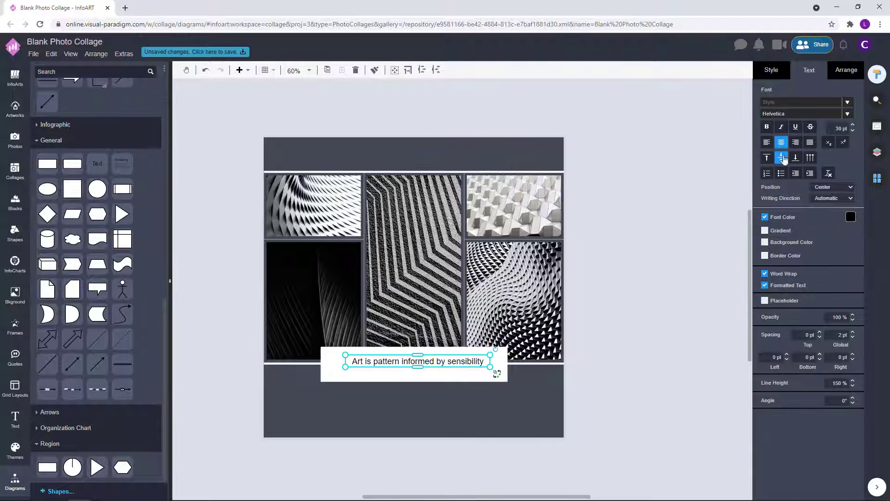
Step: Set the quote's font size to 35 pt, widen its text box to fit one line and centre it on the white rectangle
{"action": "left_click_drag", "start_coordinate": [835, 128], "coordinate": [857, 125]}
{"action": "type", "text": "35"}
{"action": "left_click", "coordinate": [684, 293]}
{"action": "left_click", "coordinate": [459, 358]}
{"action": "left_click_drag", "start_coordinate": [490, 360], "coordinate": [509, 360]}
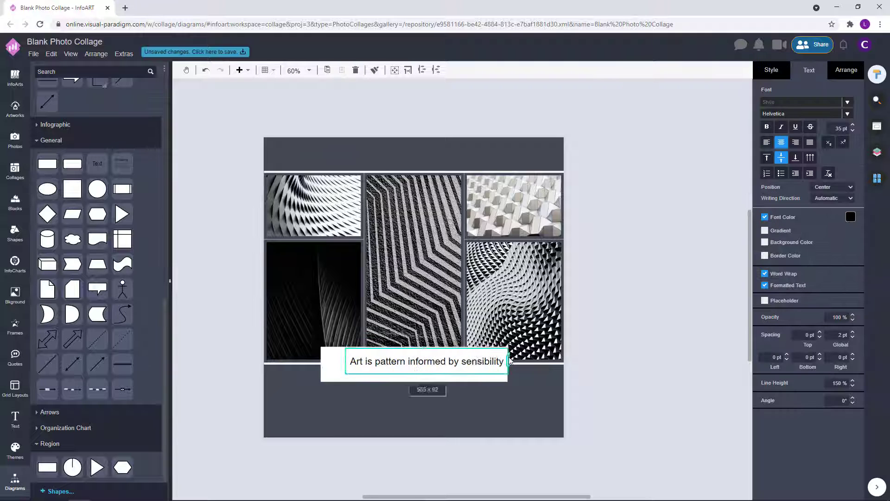
{"action": "left_click", "coordinate": [584, 318]}
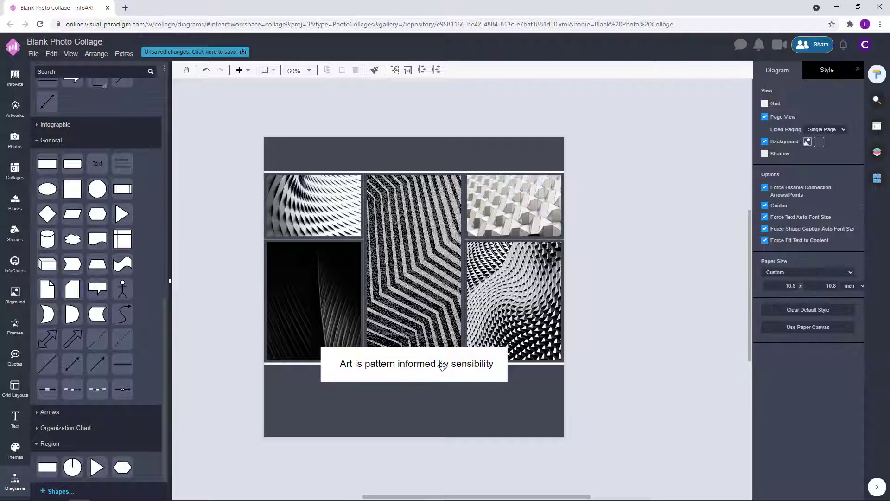
Step: Change the quote's font to Playfair Display in italic
{"action": "left_click", "coordinate": [443, 366]}
{"action": "left_click", "coordinate": [805, 116]}
{"action": "type", "text": "play"}
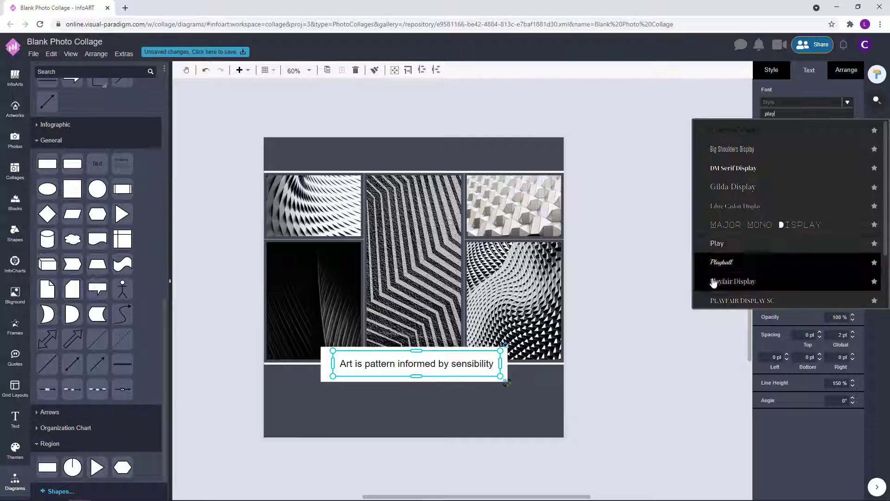
{"action": "left_click", "coordinate": [713, 283]}
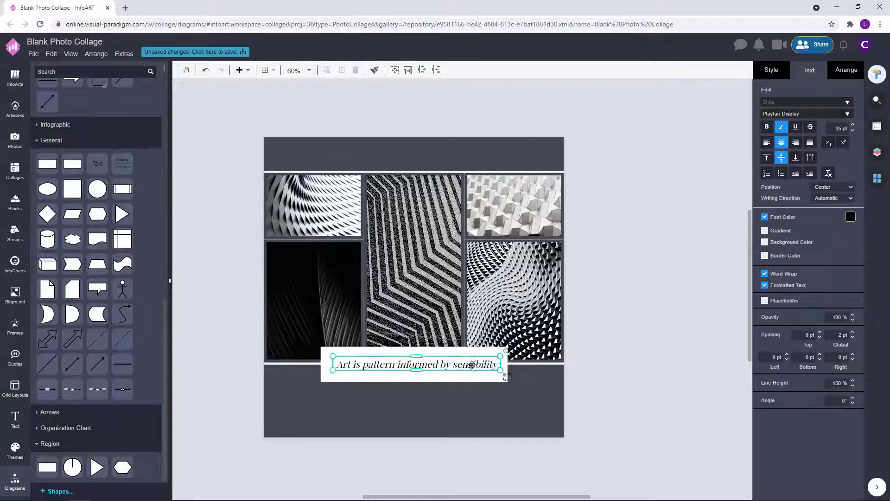
Step: Widen the white rectangle slightly around the quote and centre it horizontally on the page
{"action": "left_click", "coordinate": [634, 348]}
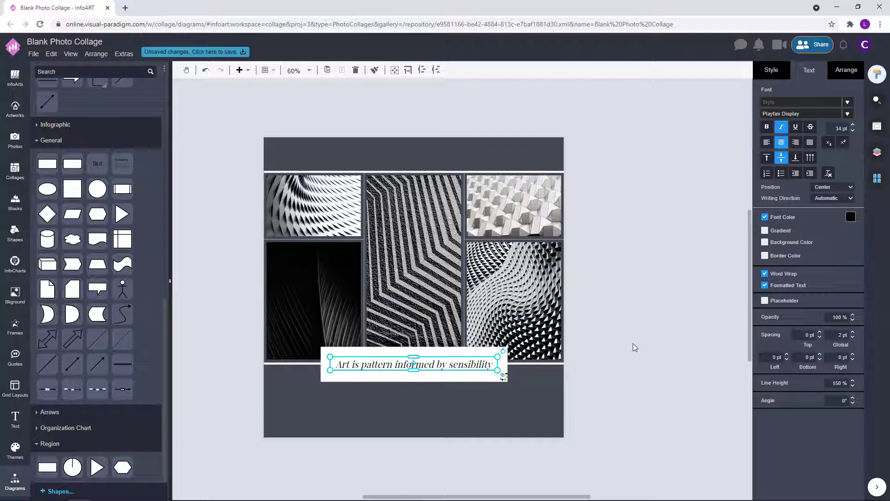
{"action": "left_click", "coordinate": [471, 363]}
{"action": "left_click", "coordinate": [592, 324]}
{"action": "left_click", "coordinate": [505, 356]}
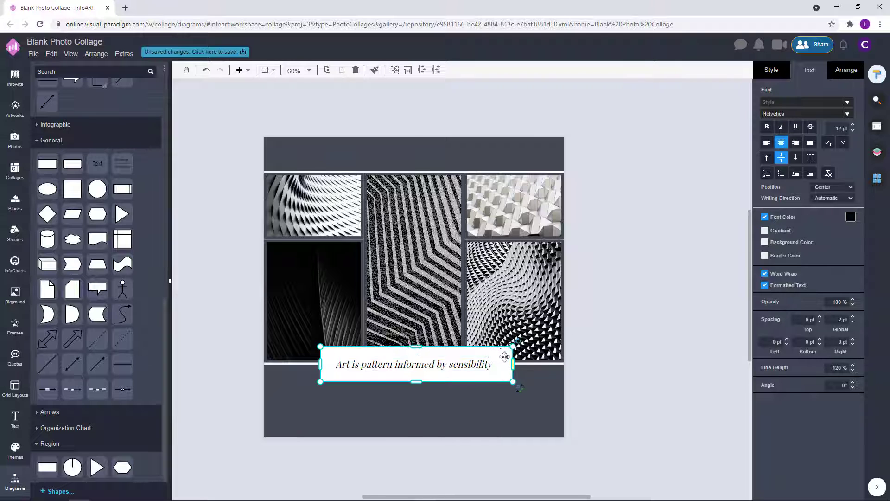
{"action": "left_click_drag", "start_coordinate": [504, 356], "coordinate": [477, 364]}
{"action": "left_click", "coordinate": [630, 322]}
{"action": "left_click", "coordinate": [851, 216]}
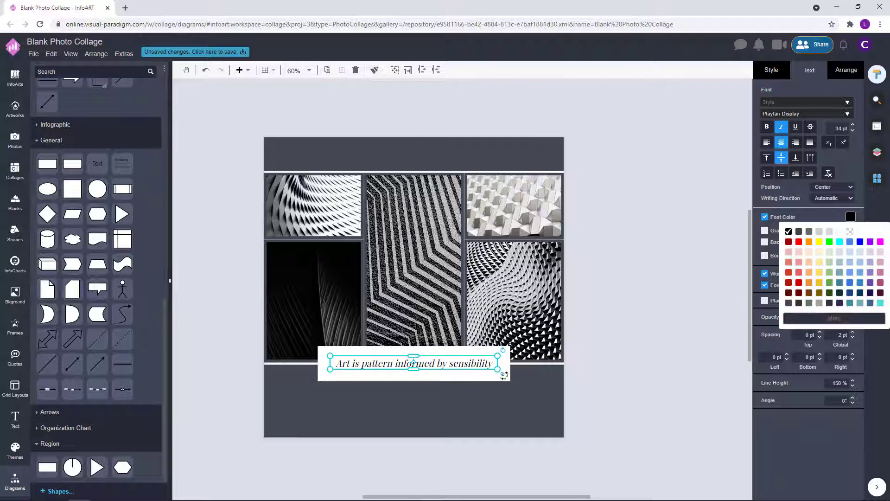
{"action": "left_click", "coordinate": [659, 218]}
{"action": "left_click", "coordinate": [479, 364]}
{"action": "left_click", "coordinate": [652, 297]}
Step: Set the quote's font size to 35 pt and align the text on the white rectangle
{"action": "left_click", "coordinate": [483, 364]}
{"action": "double_click", "coordinate": [838, 128]}
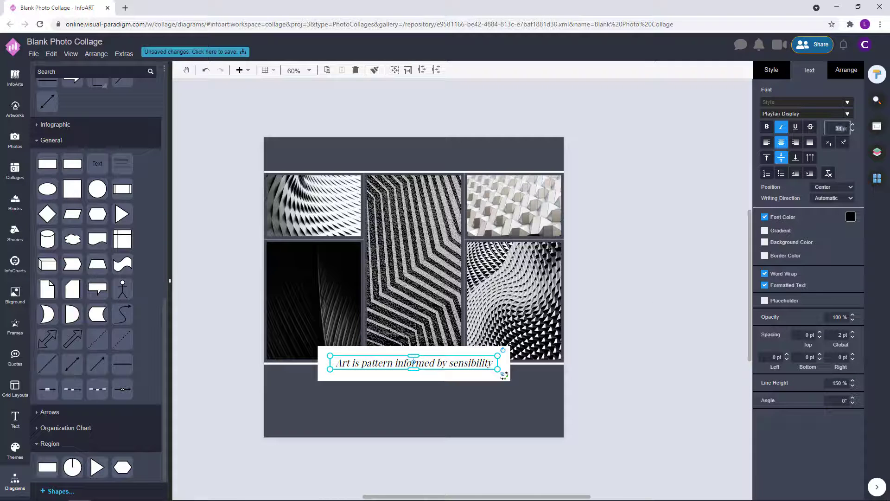
{"action": "left_click_drag", "start_coordinate": [843, 128], "coordinate": [852, 128]}
{"action": "type", "text": "35"}
{"action": "left_click", "coordinate": [649, 269]}
{"action": "left_click_drag", "start_coordinate": [477, 364], "coordinate": [477, 365]}
{"action": "left_click", "coordinate": [603, 283]}
{"action": "left_click", "coordinate": [485, 361]}
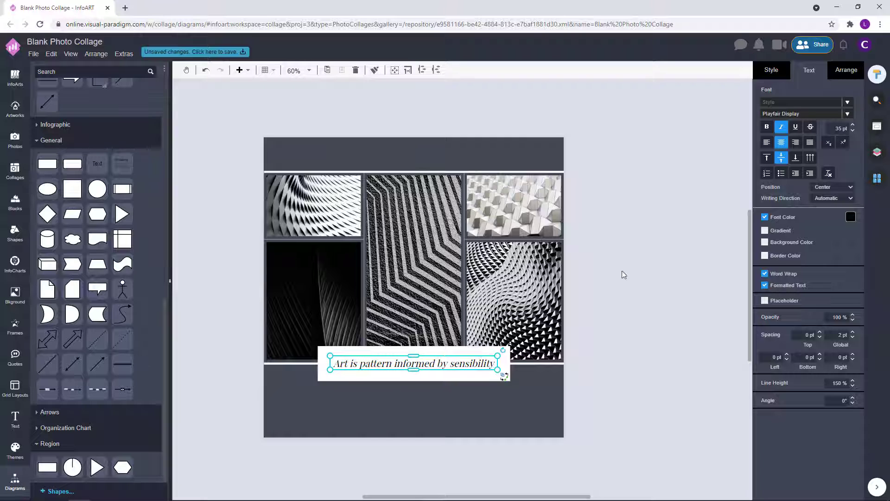
{"action": "left_click", "coordinate": [624, 274]}
{"action": "left_click", "coordinate": [519, 360]}
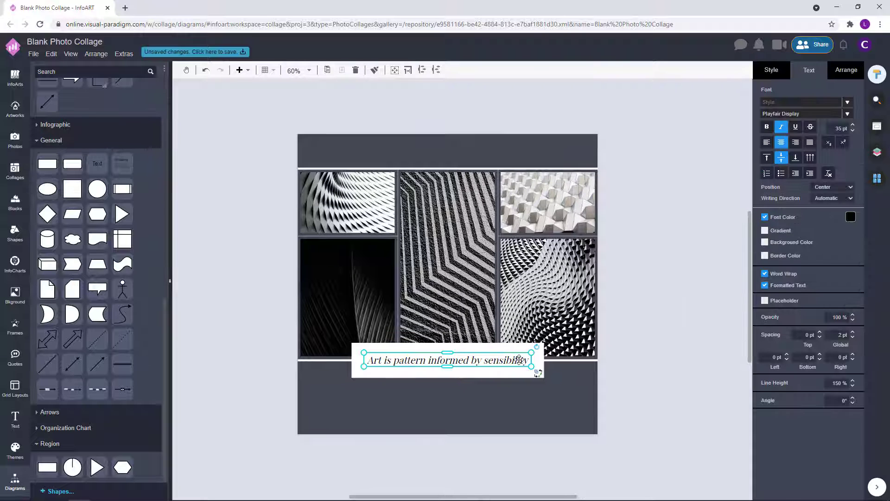
Step: Select the photos, white strips and quote together and move them slightly down the page
{"action": "left_click", "coordinate": [666, 301]}
{"action": "left_click_drag", "start_coordinate": [650, 404], "coordinate": [272, 171]}
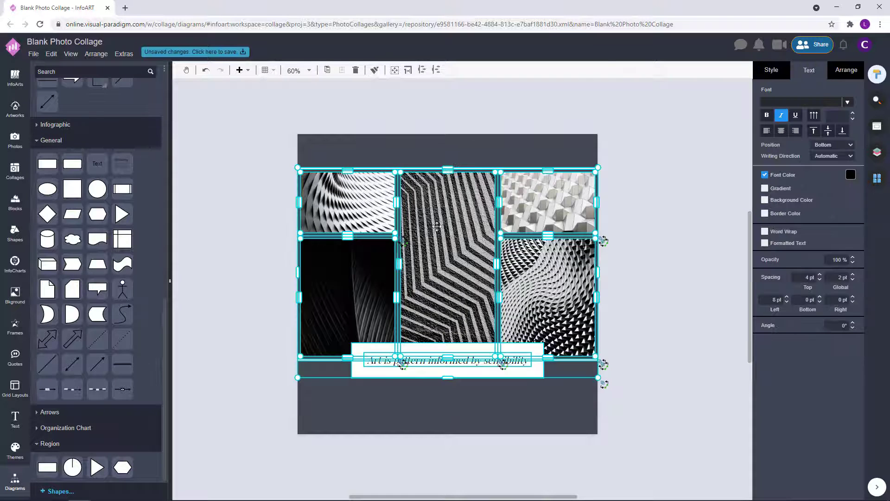
{"action": "left_click", "coordinate": [625, 286]}
Step: Duplicate the quote text into the dark band below the photos and change the copy's text to "2021"
{"action": "left_click", "coordinate": [518, 368]}
{"action": "left_click_drag", "start_coordinate": [517, 369], "coordinate": [454, 396]}
{"action": "double_click", "coordinate": [517, 417]}
{"action": "type", "text": "2021"}
{"action": "left_click", "coordinate": [669, 343]}
Step: Set the font colour of the "2021" caption to white
{"action": "left_click", "coordinate": [851, 216]}
{"action": "left_click", "coordinate": [840, 234]}
{"action": "left_click", "coordinate": [718, 256]}
Step: Duplicate the "2021" caption just below the white rectangle and change the copy's text to "Herbert Read"
{"action": "left_click", "coordinate": [476, 409]}
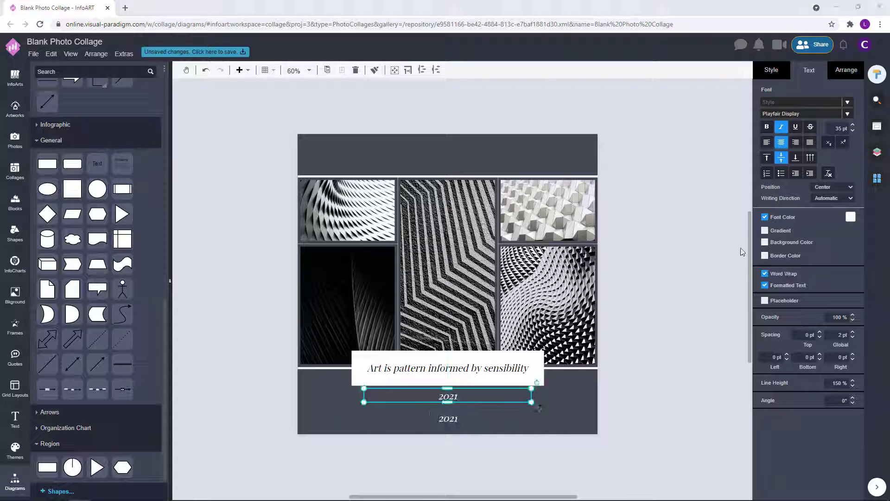
{"action": "double_click", "coordinate": [479, 403]}
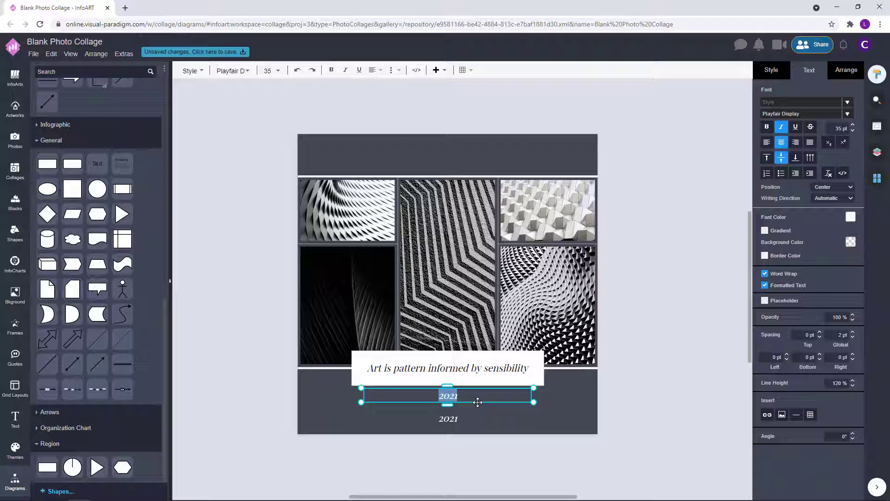
{"action": "type", "text": "Herberty Read"}
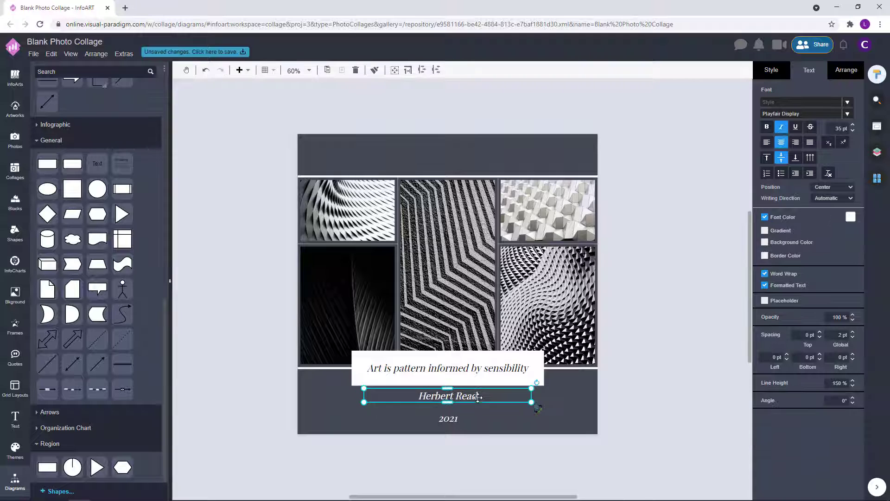
Step: Set the font size of the "Herbert Read" attribution to 30 pt
{"action": "left_click", "coordinate": [852, 128]}
{"action": "type", "text": "33"}
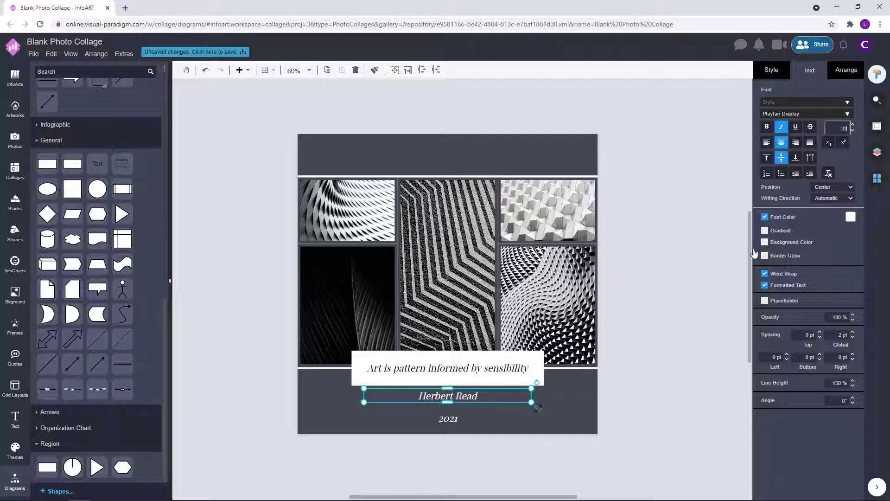
{"action": "left_click", "coordinate": [501, 402]}
{"action": "left_click", "coordinate": [481, 396]}
{"action": "left_click_drag", "start_coordinate": [827, 132], "coordinate": [852, 128]}
{"action": "type", "text": "30"}
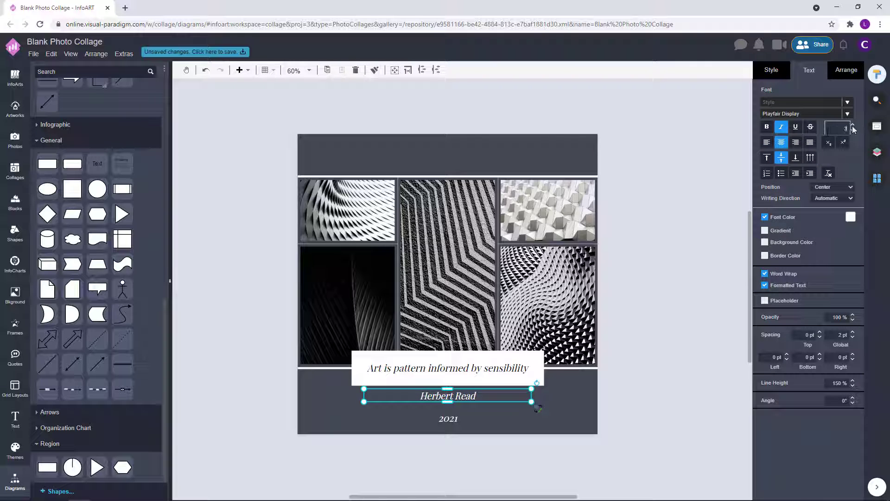
{"action": "left_click", "coordinate": [655, 326]}
Step: Put a "-" in front of the attribution text and set its font size to 27 pt
{"action": "double_click", "coordinate": [425, 396]}
{"action": "key", "text": "Left"}
{"action": "type", "text": "-"}
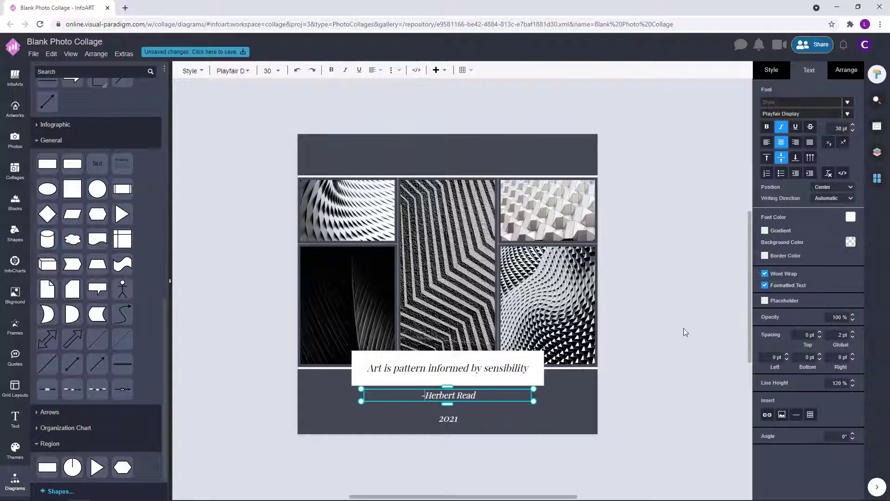
{"action": "left_click", "coordinate": [686, 332]}
{"action": "left_click", "coordinate": [472, 398]}
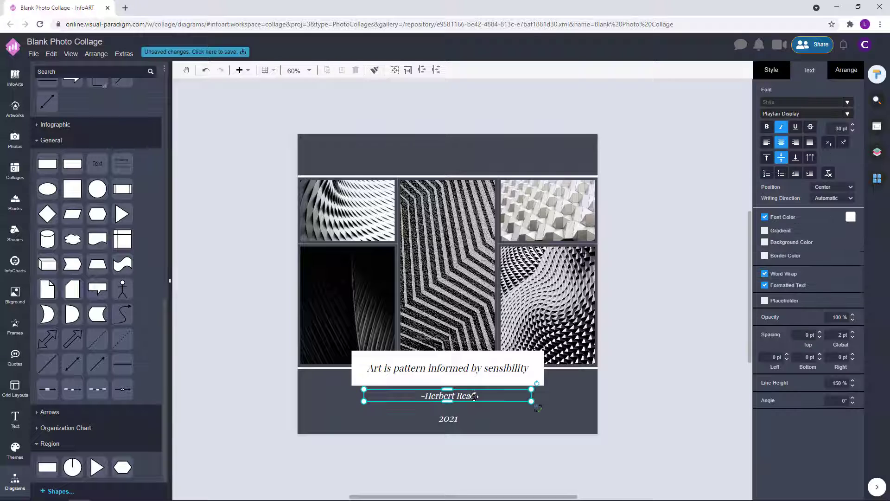
{"action": "left_click", "coordinate": [840, 129]}
{"action": "left_click", "coordinate": [699, 324]}
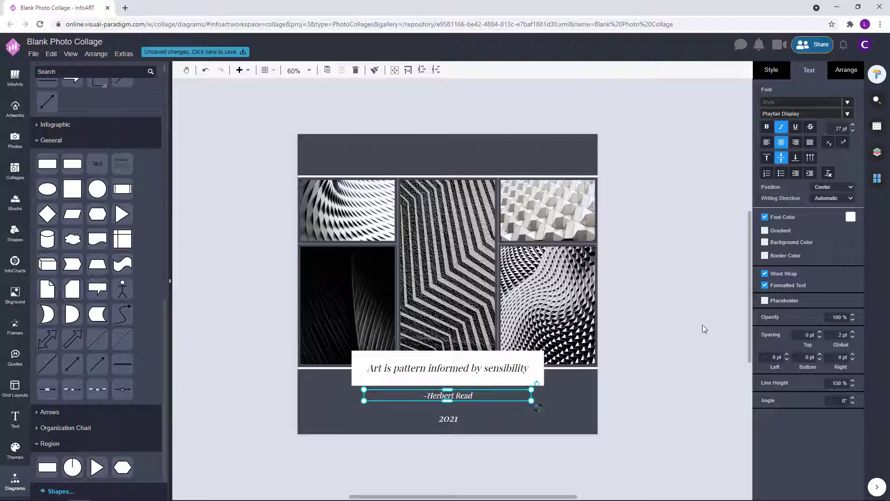
Step: Move the attribution up close beneath the quote and set its font colour to a greyish beige
{"action": "left_click", "coordinate": [464, 391]}
{"action": "mouse_move", "coordinate": [464, 391]}
{"action": "left_mouse_down"}
{"action": "mouse_move", "coordinate": [464, 381]}
{"action": "mouse_move", "coordinate": [736, 366]}
{"action": "mouse_move", "coordinate": [447, 393]}
{"action": "left_mouse_up"}
{"action": "left_click", "coordinate": [851, 217]}
{"action": "left_click", "coordinate": [819, 304]}
{"action": "left_click", "coordinate": [707, 350]}
Step: Extend the white rectangle downward and place the quote and its attribution together on it
{"action": "left_click", "coordinate": [482, 371], "text": "shift"}
{"action": "left_click", "coordinate": [846, 71]}
{"action": "left_click", "coordinate": [783, 328]}
{"action": "left_click", "coordinate": [459, 381]}
{"action": "left_click", "coordinate": [510, 400]}
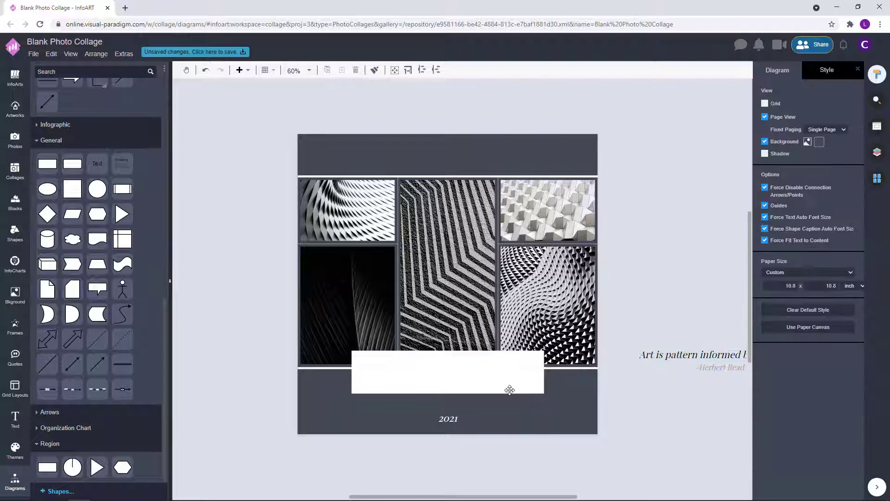
{"action": "left_click_drag", "start_coordinate": [722, 377], "coordinate": [458, 371]}
{"action": "left_click", "coordinate": [508, 399]}
Step: Set the attribution's font colour to the custom grey #9e978e
{"action": "left_click", "coordinate": [466, 380]}
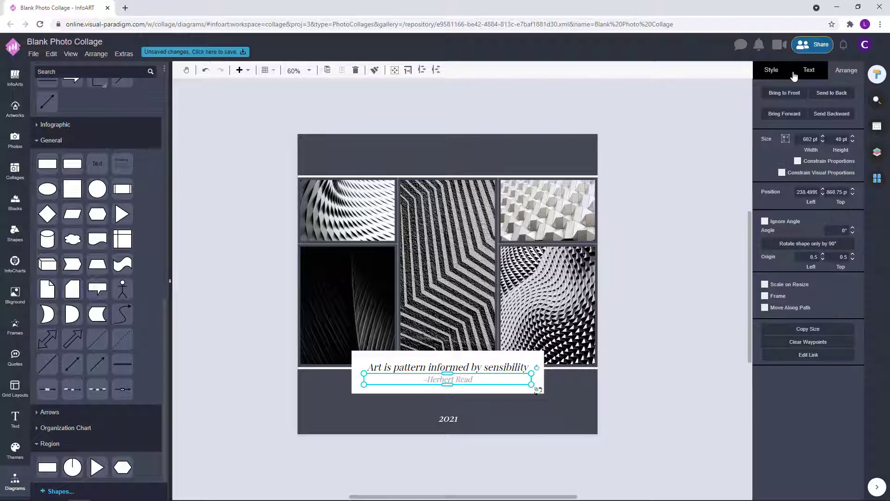
{"action": "left_click", "coordinate": [798, 72]}
{"action": "left_click", "coordinate": [851, 216]}
{"action": "left_click", "coordinate": [801, 256]}
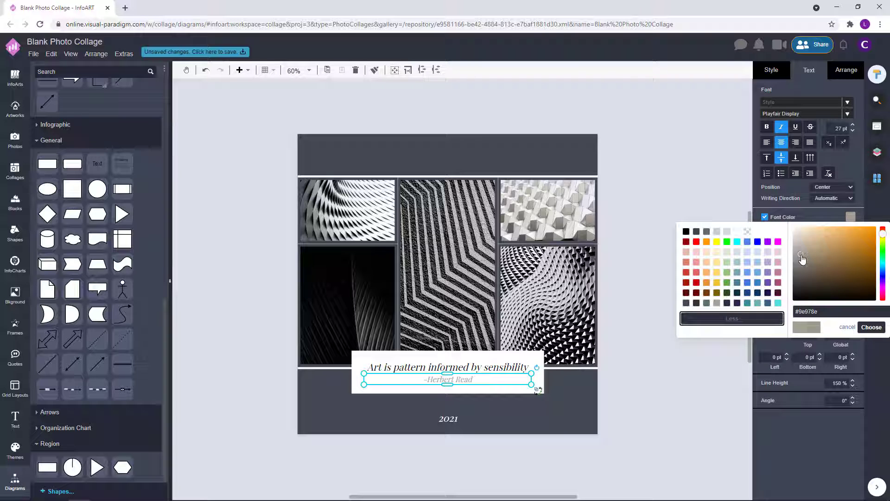
{"action": "left_click", "coordinate": [868, 326]}
{"action": "left_click", "coordinate": [683, 330]}
Step: Change the attribution's font to Playball
{"action": "left_click", "coordinate": [472, 380]}
{"action": "left_click", "coordinate": [809, 114]}
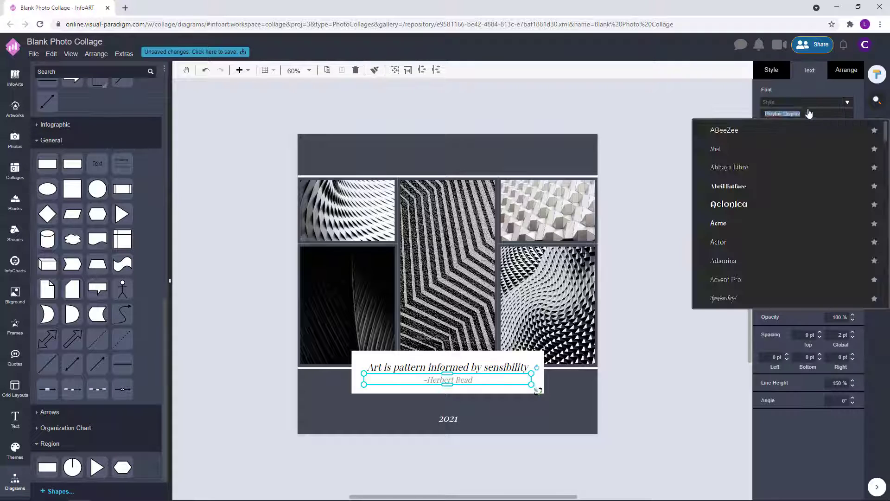
{"action": "left_click", "coordinate": [672, 185]}
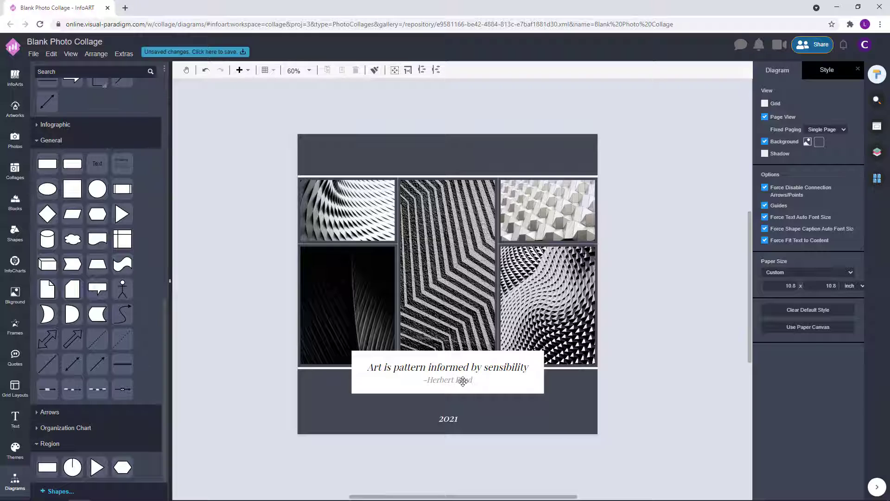
{"action": "left_click", "coordinate": [462, 381]}
{"action": "left_click", "coordinate": [806, 113]}
{"action": "type", "text": "Play"}
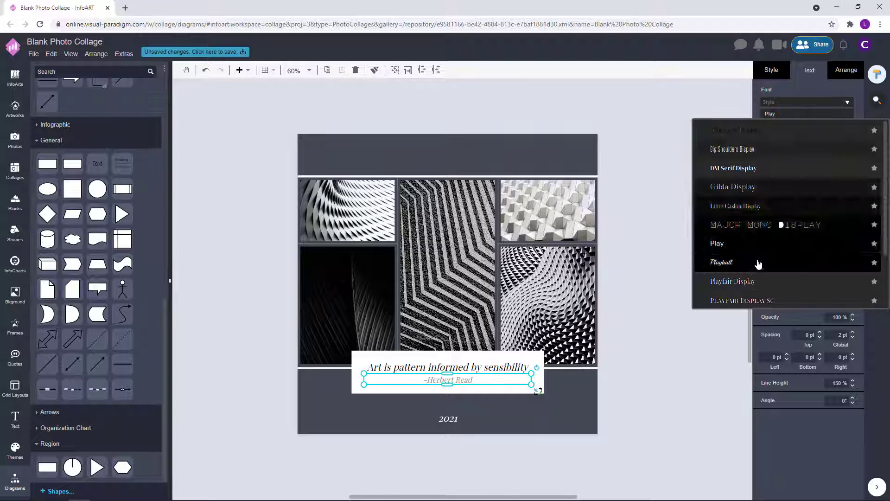
{"action": "left_click", "coordinate": [759, 264]}
Step: Set the attribution's font size to 28 pt
{"action": "type", "text": "2"}
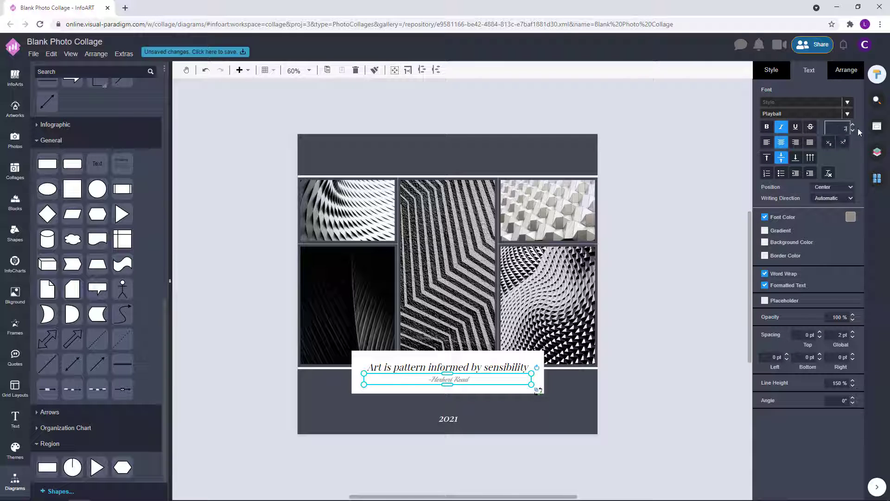
{"action": "type", "text": "8"}
{"action": "left_click", "coordinate": [644, 350]}
{"action": "left_click", "coordinate": [463, 382]}
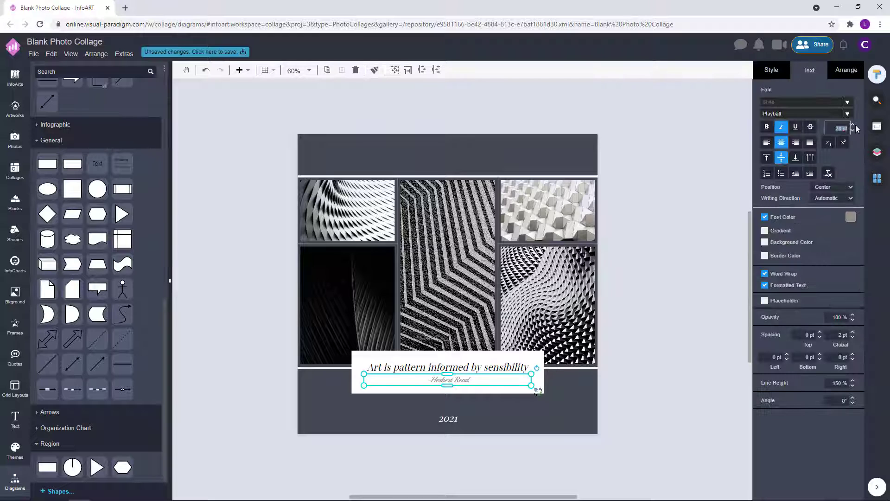
{"action": "left_click", "coordinate": [660, 310]}
{"action": "left_click_drag", "start_coordinate": [484, 366], "coordinate": [491, 367]}
{"action": "left_click", "coordinate": [703, 306]}
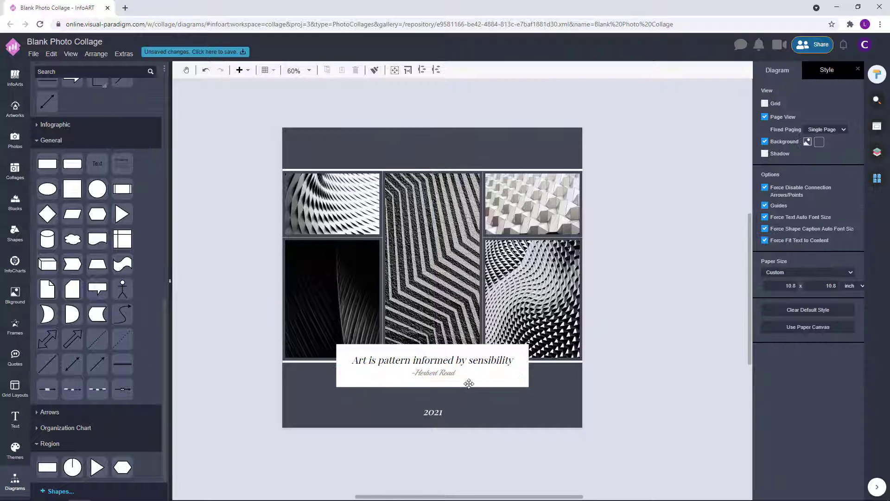
Step: Try placing a copy of the "2021" caption in the dark band above the photos
{"action": "left_click", "coordinate": [442, 415]}
{"action": "left_click", "coordinate": [501, 402]}
{"action": "left_click_drag", "start_coordinate": [485, 414], "coordinate": [558, 411]}
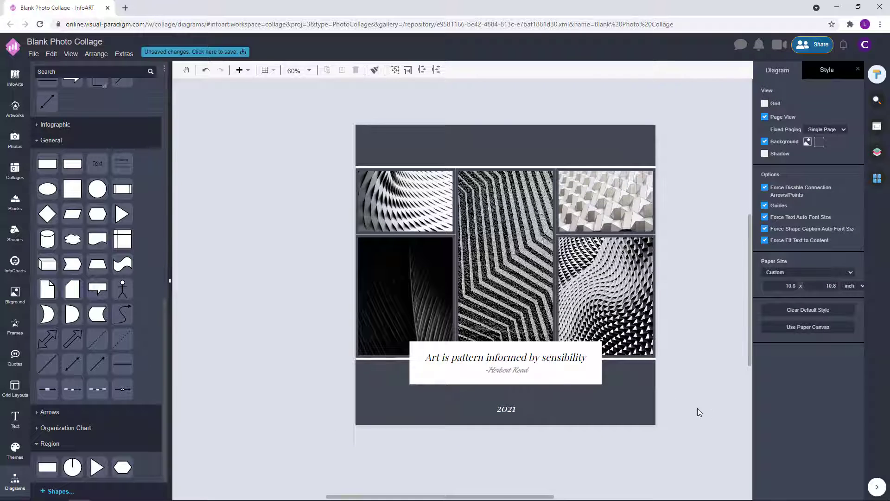
{"action": "scroll", "coordinate": [681, 401], "scroll_direction": "right", "scroll_amount": 2}
{"action": "scroll", "coordinate": [696, 339], "scroll_direction": "right", "scroll_amount": 2}
{"action": "left_click", "coordinate": [472, 420]}
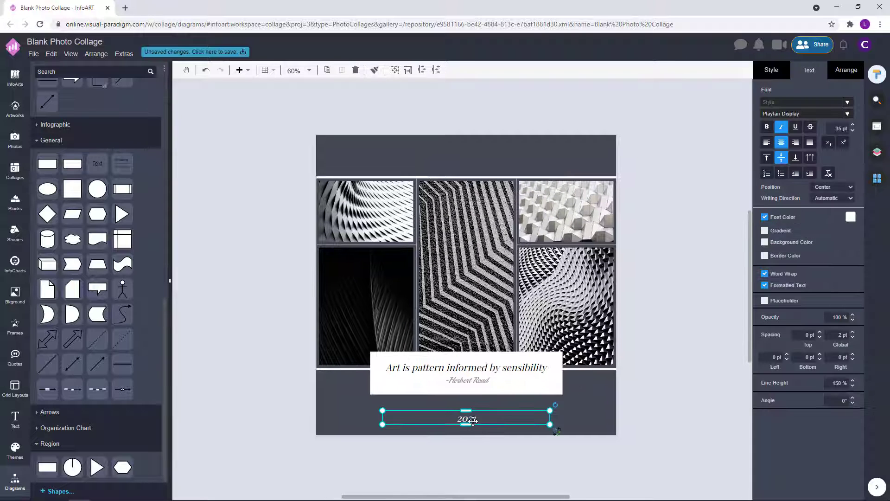
{"action": "left_click_drag", "start_coordinate": [472, 420], "coordinate": [470, 158]}
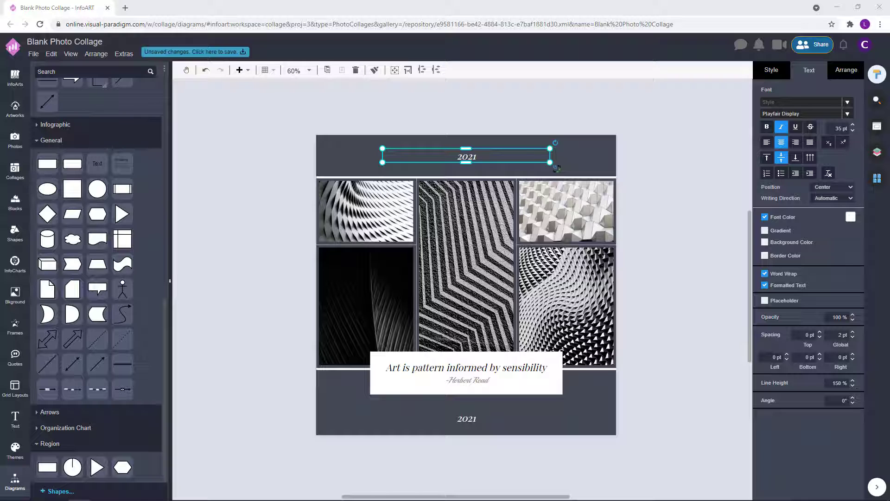
{"action": "double_click", "coordinate": [494, 160]}
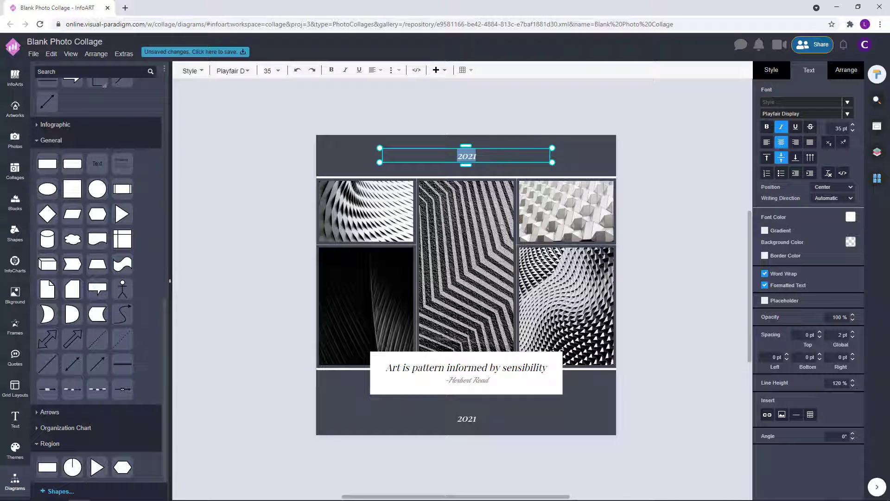
{"action": "left_click", "coordinate": [563, 153]}
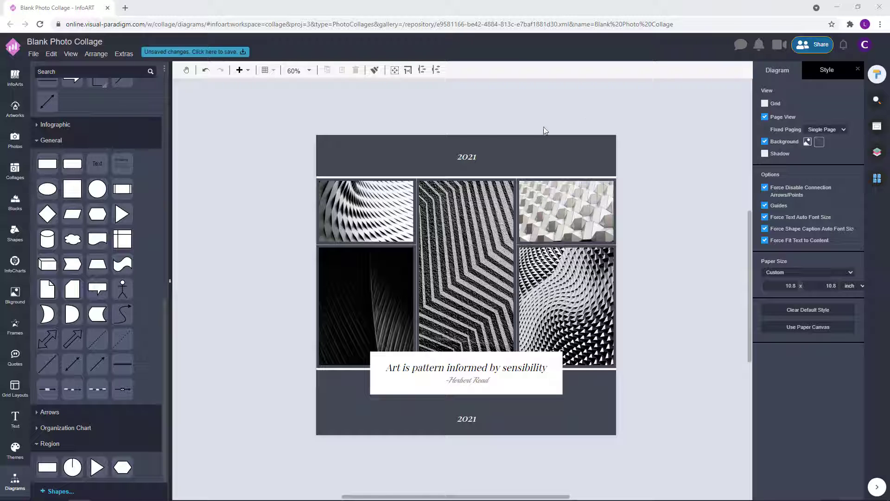
Step: Replace the upper caption's text with "Creatibity"
{"action": "double_click", "coordinate": [477, 155]}
{"action": "type", "text": "C"}
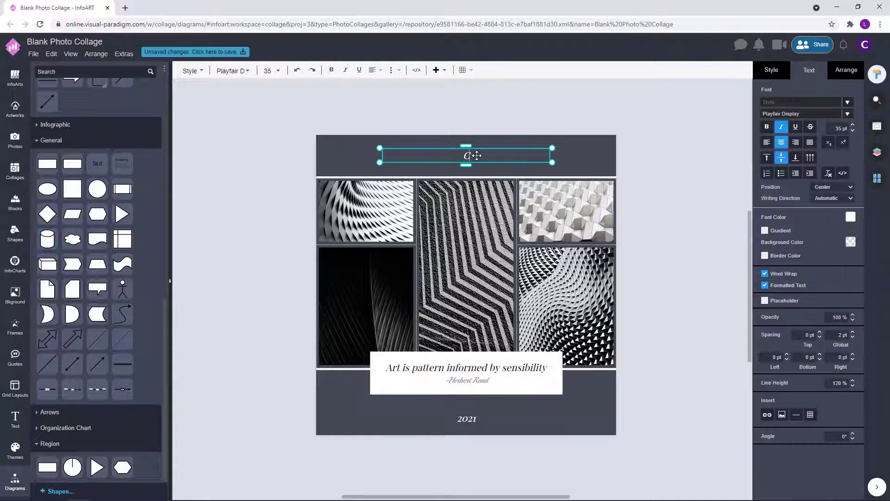
{"action": "type", "text": "reatibity"}
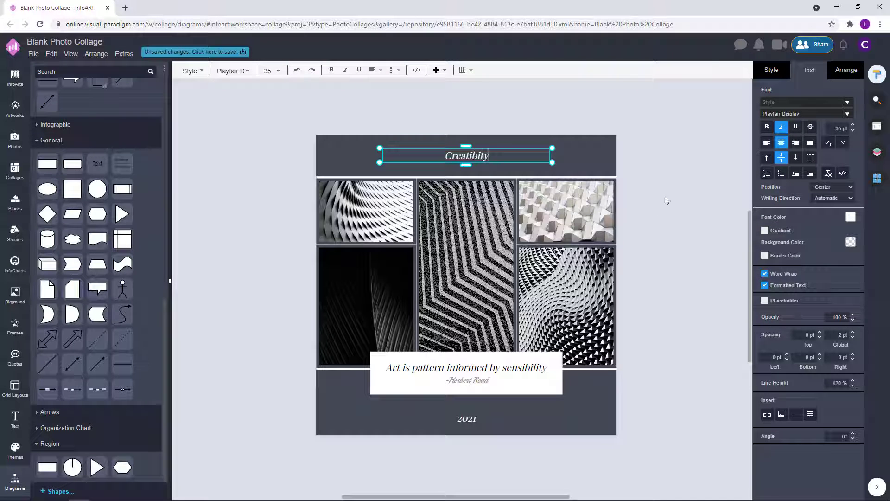
{"action": "left_click", "coordinate": [666, 200]}
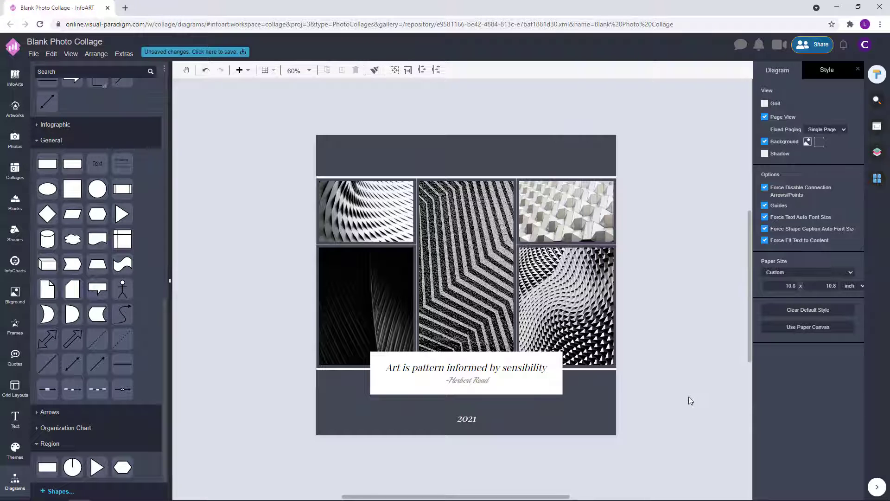
Step: Place a copy of the "2021" caption in the dark band above the photos, centred over the collage
{"action": "left_click_drag", "start_coordinate": [689, 396], "coordinate": [659, 390]}
{"action": "left_click_drag", "start_coordinate": [448, 413], "coordinate": [464, 150]}
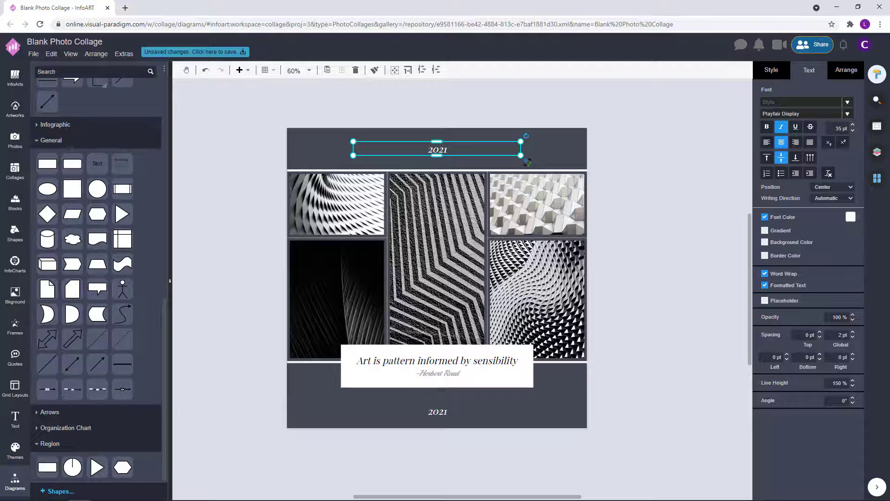
{"action": "left_click", "coordinate": [696, 144]}
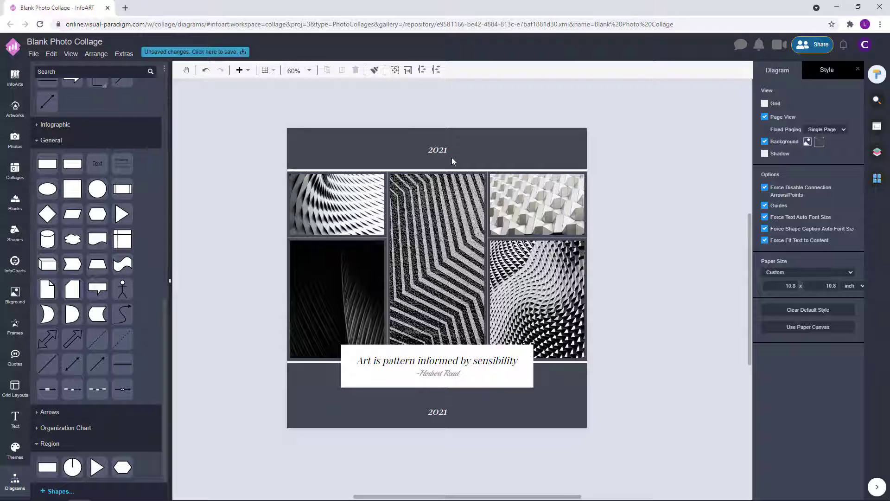
Step: Replace the upper caption's text with "Art Quote"
{"action": "double_click", "coordinate": [436, 147]}
{"action": "type", "text": "Art Quot"}
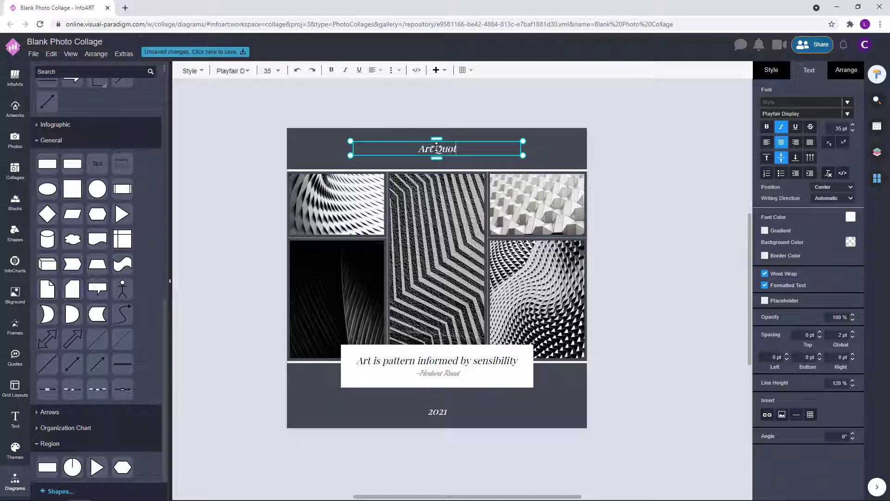
{"action": "type", "text": "e"}
{"action": "left_click", "coordinate": [635, 175]}
Step: Set the font size of both the upper title and the "2021" caption to 30 pt
{"action": "left_click", "coordinate": [482, 149]}
{"action": "left_click", "coordinate": [438, 411], "text": "shift"}
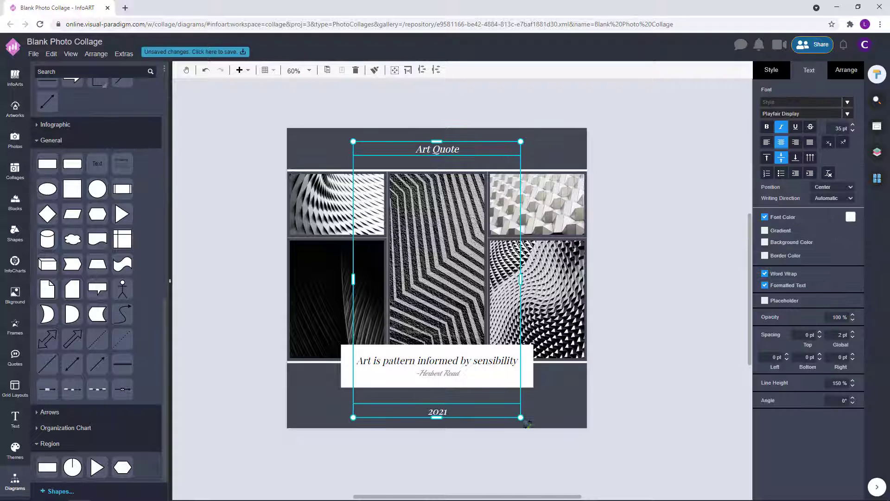
{"action": "left_click", "coordinate": [626, 181]}
{"action": "left_click", "coordinate": [444, 156]}
{"action": "left_click", "coordinate": [446, 410], "text": "shift"}
{"action": "left_click", "coordinate": [677, 198]}
Step: Change the title's capitalization so that it reads "Art quote"
{"action": "double_click", "coordinate": [444, 145]}
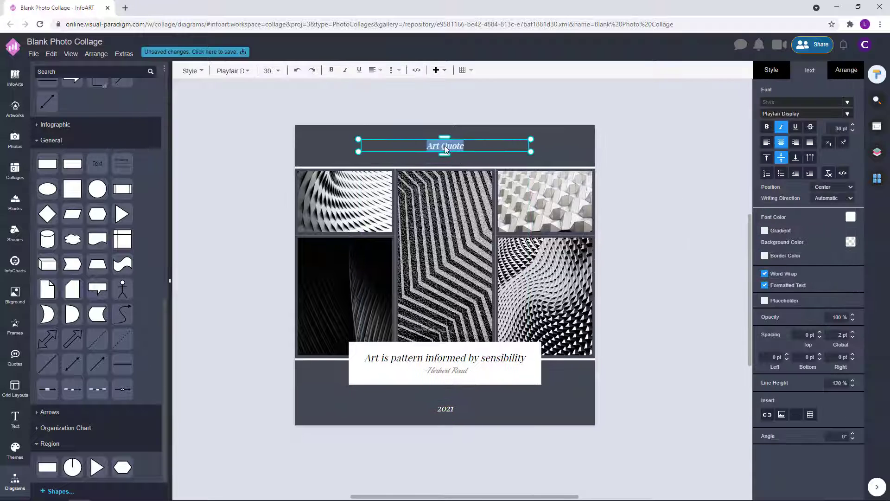
{"action": "type", "text": "q"}
{"action": "left_click", "coordinate": [669, 171]}
{"action": "scroll", "coordinate": [637, 212], "scroll_direction": "down", "scroll_amount": 2}
{"action": "scroll", "coordinate": [638, 216], "scroll_direction": "up", "scroll_amount": 2}
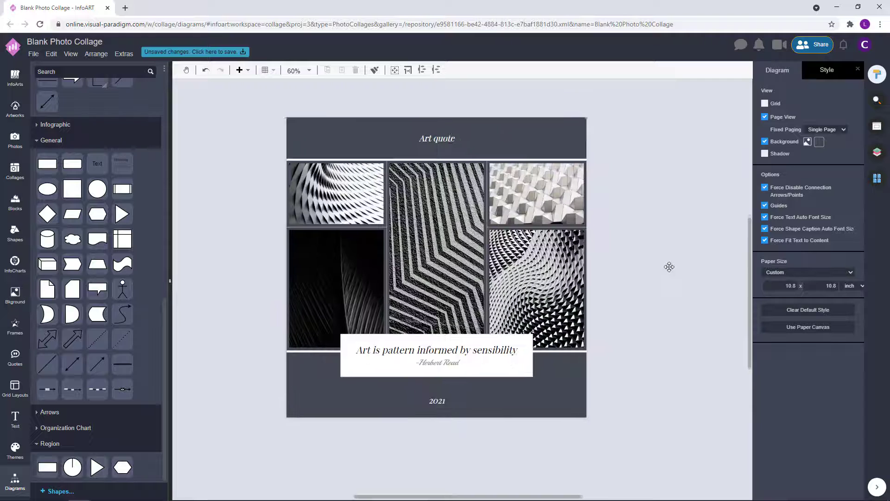
Step: Set the quote's font size to 37 pt and move its widened text box off the white card
{"action": "left_click", "coordinate": [503, 349]}
{"action": "left_click", "coordinate": [837, 127]}
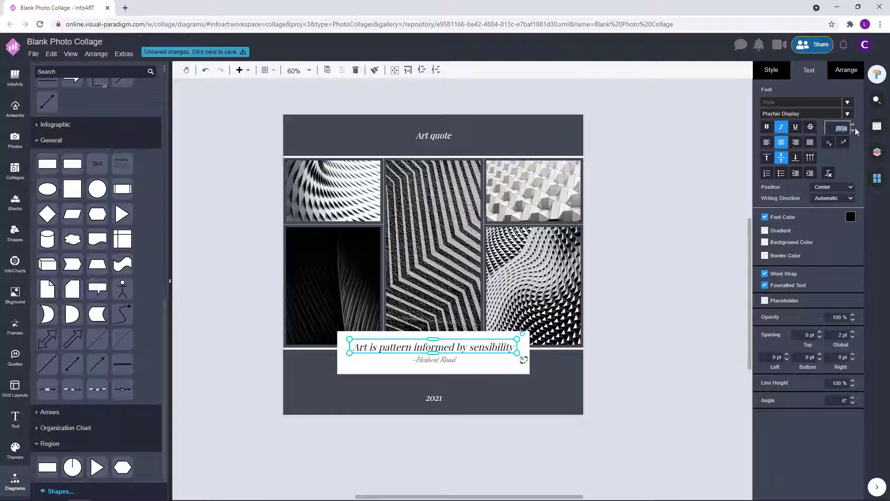
{"action": "type", "text": "37"}
{"action": "left_click", "coordinate": [710, 309]}
{"action": "left_click_drag", "start_coordinate": [517, 347], "coordinate": [570, 347]}
{"action": "left_click_drag", "start_coordinate": [468, 345], "coordinate": [629, 285]}
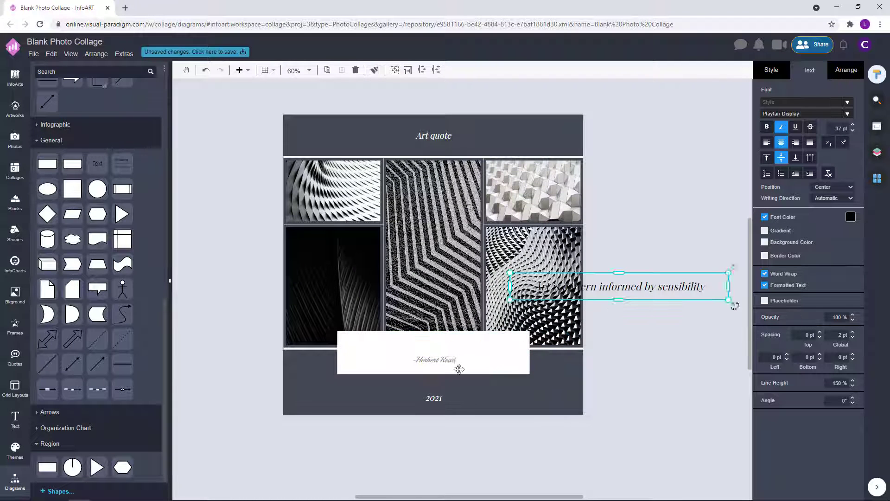
Step: Increase the attribution's font size slightly and move it off the white card to just beneath the quote
{"action": "left_click", "coordinate": [458, 363]}
{"action": "left_click", "coordinate": [840, 129]}
{"action": "left_click", "coordinate": [485, 382]}
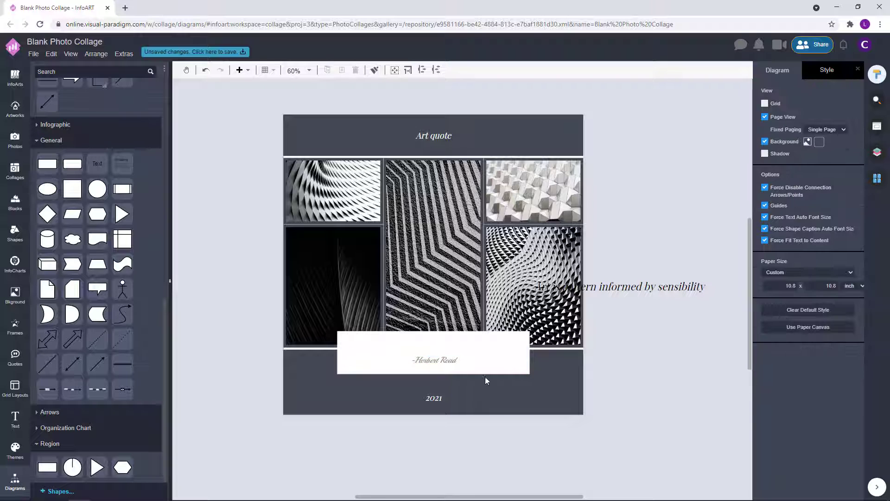
{"action": "left_click_drag", "start_coordinate": [446, 363], "coordinate": [631, 304]}
{"action": "left_click", "coordinate": [657, 280], "text": "shift"}
{"action": "left_click", "coordinate": [845, 70]}
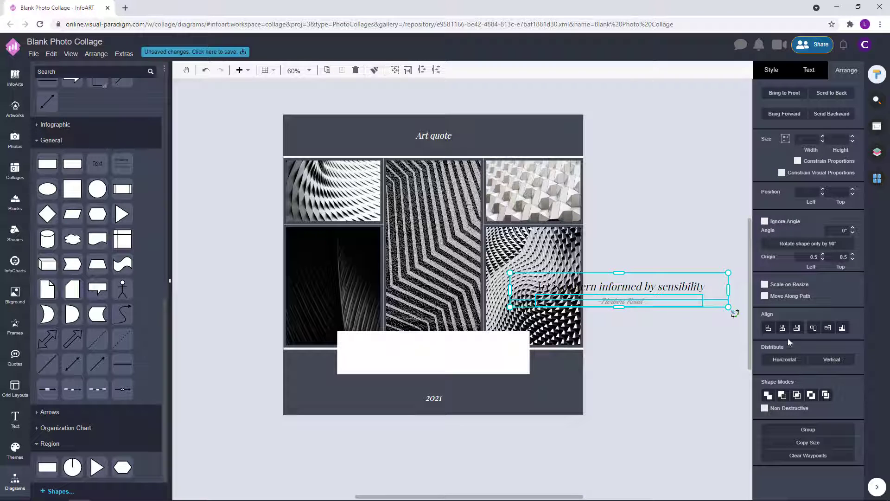
Step: Enlarge the empty white card and move the quote and its attribution back onto it together
{"action": "left_click_drag", "start_coordinate": [513, 366], "coordinate": [504, 361]}
{"action": "left_click", "coordinate": [614, 320]}
{"action": "left_click", "coordinate": [643, 301]}
{"action": "left_click", "coordinate": [672, 288], "text": "shift"}
{"action": "left_click_drag", "start_coordinate": [672, 288], "coordinate": [484, 349]}
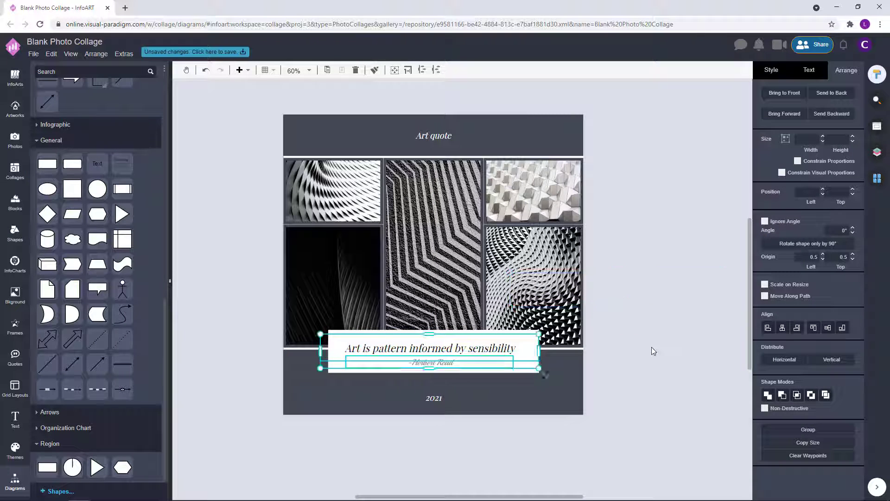
{"action": "left_click", "coordinate": [652, 347]}
Step: Nudge the quote and its attribution slightly upward on the white card
{"action": "left_click", "coordinate": [448, 364]}
{"action": "left_click", "coordinate": [468, 350], "text": "shift"}
{"action": "key", "text": "Up"}
{"action": "key", "text": "Up"}
{"action": "key", "text": "Up"}
{"action": "key", "text": "Up"}
{"action": "key", "text": "Up"}
{"action": "key", "text": "Up"}
{"action": "key", "text": "Up"}
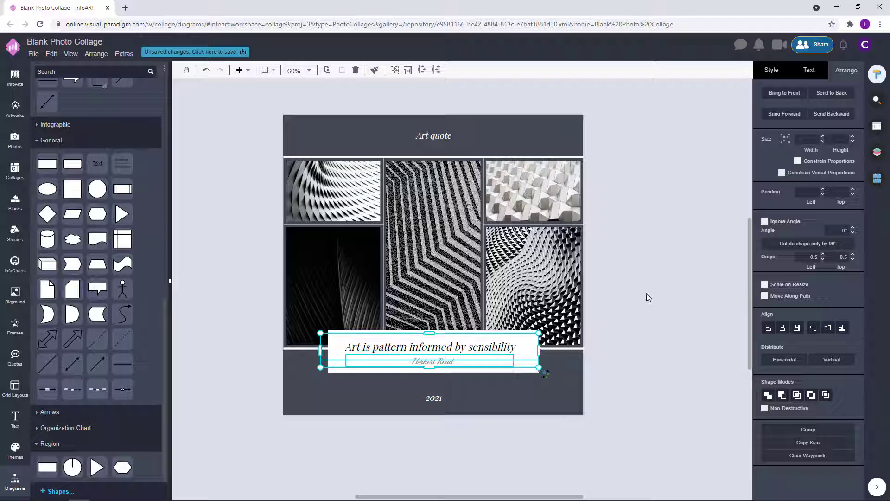
{"action": "left_click", "coordinate": [646, 293]}
Step: Try to shift the quote and its attribution to the right on the white card
{"action": "left_click", "coordinate": [460, 360]}
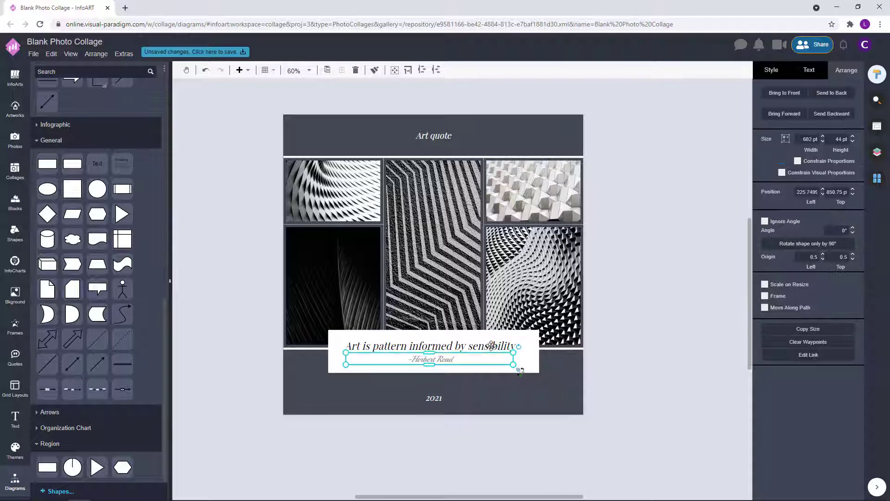
{"action": "left_click", "coordinate": [487, 347], "text": "shift"}
{"action": "left_click_drag", "start_coordinate": [480, 348], "coordinate": [503, 344]}
{"action": "left_click", "coordinate": [710, 307]}
{"action": "key", "text": "ctrl+z"}
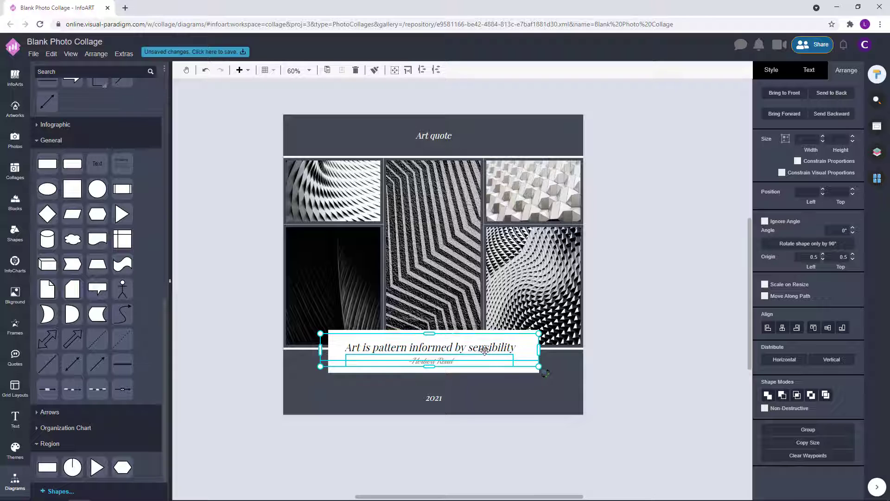
Step: Move the quote and its attribution slightly right and nudge them up within the white card
{"action": "left_click_drag", "start_coordinate": [483, 348], "coordinate": [486, 348]}
{"action": "left_click", "coordinate": [686, 293]}
{"action": "left_click", "coordinate": [463, 346]}
{"action": "left_click", "coordinate": [447, 362], "text": "shift"}
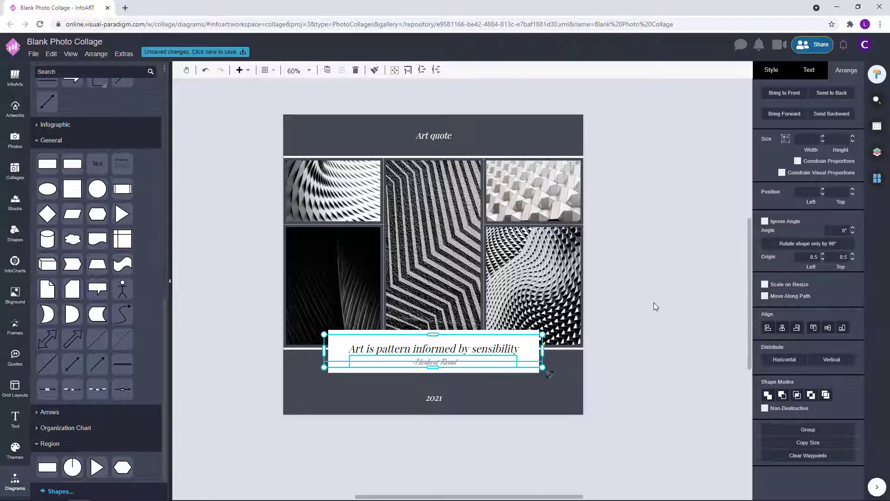
{"action": "key", "text": "Up"}
{"action": "key", "text": "Up"}
{"action": "key", "text": "Up"}
{"action": "left_click", "coordinate": [660, 298]}
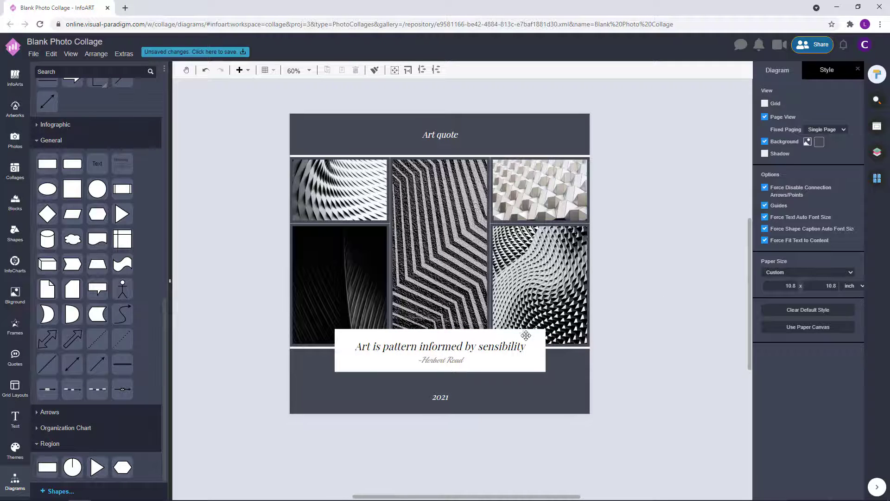
Step: Widen the white card behind the quote to 795 pt
{"action": "left_click", "coordinate": [533, 336]}
{"action": "left_click_drag", "start_coordinate": [547, 351], "coordinate": [555, 350]}
{"action": "left_click_drag", "start_coordinate": [549, 336], "coordinate": [544, 336]}
{"action": "key", "text": "ctrl+z"}
{"action": "left_click", "coordinate": [658, 347]}
Step: Align the horizontal centres of the white card, quote and attribution, and reposition them together over the collage
{"action": "scroll", "coordinate": [375, 350], "scroll_direction": "up", "scroll_amount": 3}
{"action": "left_click", "coordinate": [376, 351]}
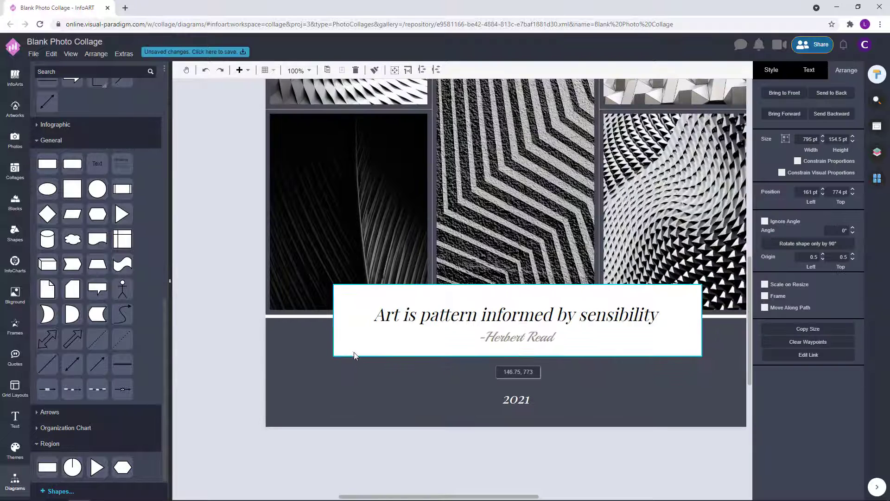
{"action": "left_click", "coordinate": [518, 316], "text": "shift"}
{"action": "left_click", "coordinate": [519, 338], "text": "shift"}
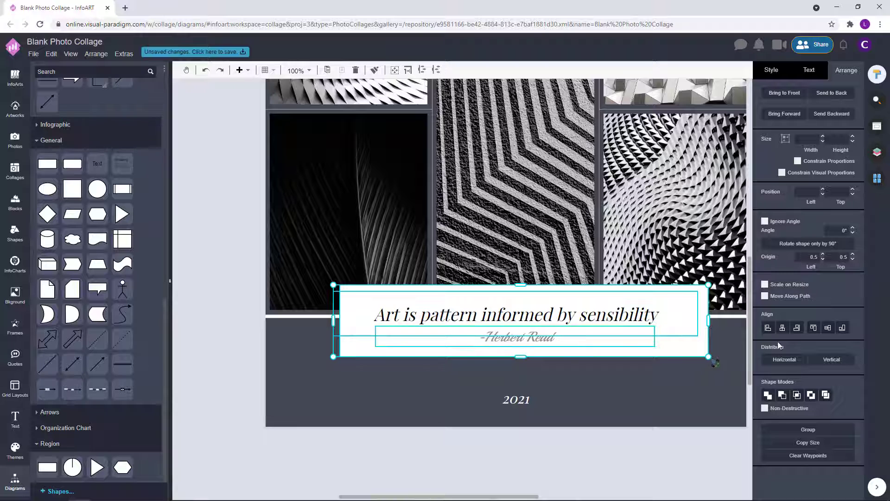
{"action": "left_click", "coordinate": [782, 328]}
{"action": "left_click_drag", "start_coordinate": [570, 324], "coordinate": [547, 348]}
{"action": "left_click", "coordinate": [515, 441]}
{"action": "scroll", "coordinate": [502, 432], "scroll_direction": "down", "scroll_amount": 3}
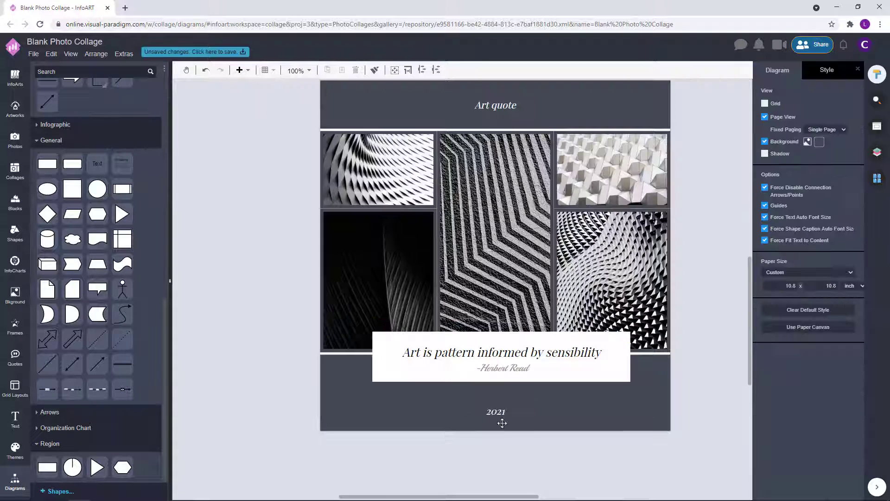
{"action": "left_click_drag", "start_coordinate": [674, 385], "coordinate": [247, 300]}
{"action": "left_click_drag", "start_coordinate": [467, 359], "coordinate": [467, 359]}
{"action": "left_click", "coordinate": [644, 318]}
{"action": "scroll", "coordinate": [646, 344], "scroll_direction": "down", "scroll_amount": 1}
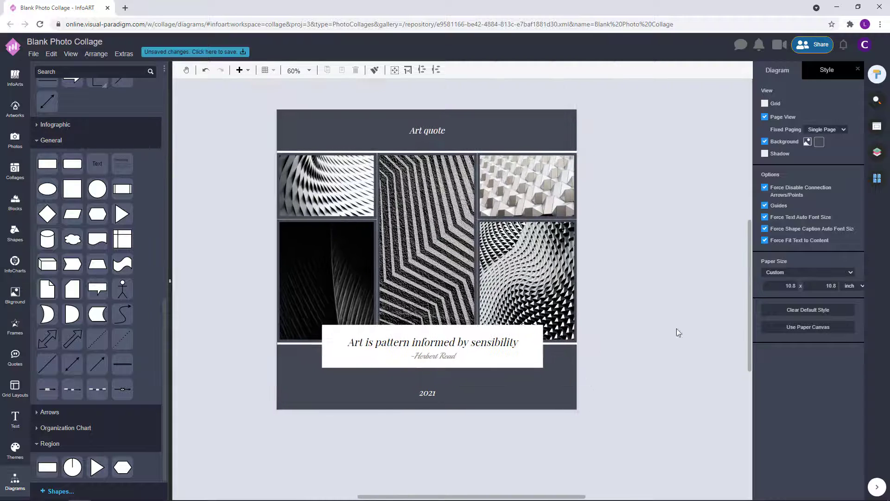
{"action": "left_click", "coordinate": [447, 348]}
{"action": "left_click", "coordinate": [448, 358], "text": "shift"}
{"action": "left_click", "coordinate": [669, 253]}
{"action": "left_click", "coordinate": [464, 135]}
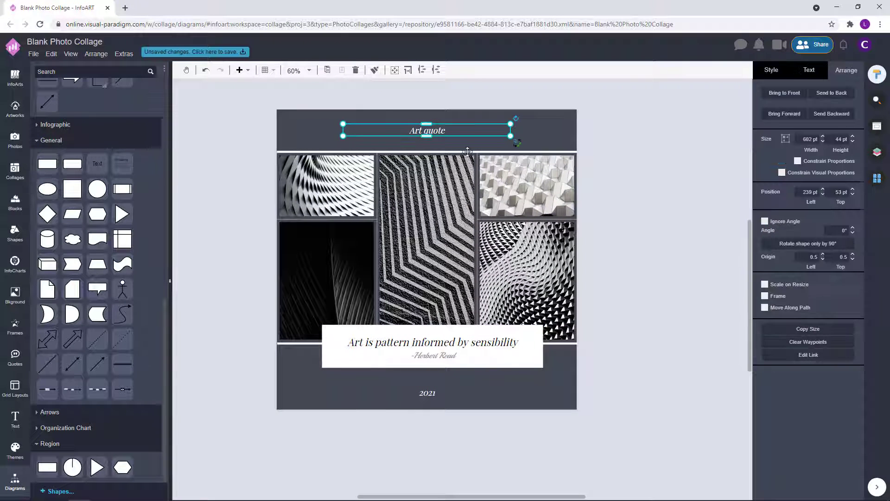
{"action": "left_click", "coordinate": [694, 264]}
{"action": "scroll", "coordinate": [695, 264], "scroll_direction": "down", "scroll_amount": 3}
{"action": "scroll", "coordinate": [695, 264], "scroll_direction": "up", "scroll_amount": 3}
{"action": "key", "text": "Tab"}
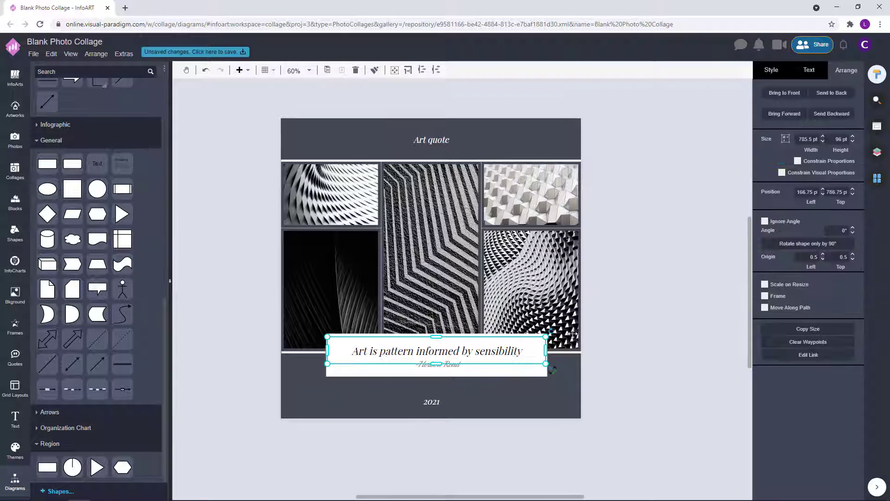
{"action": "left_click", "coordinate": [638, 336]}
{"action": "scroll", "coordinate": [638, 335], "scroll_direction": "down", "scroll_amount": 1}
{"action": "scroll", "coordinate": [658, 266], "scroll_direction": "up", "scroll_amount": 1}
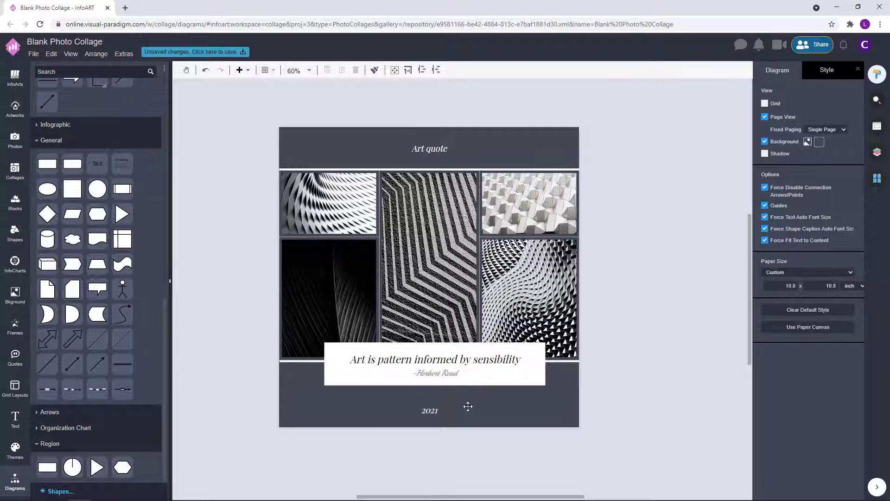
{"action": "key", "text": "Tab"}
{"action": "left_click", "coordinate": [639, 297]}
Step: Move the white card, quote and attribution together slightly downward
{"action": "left_click_drag", "start_coordinate": [606, 396], "coordinate": [309, 302]}
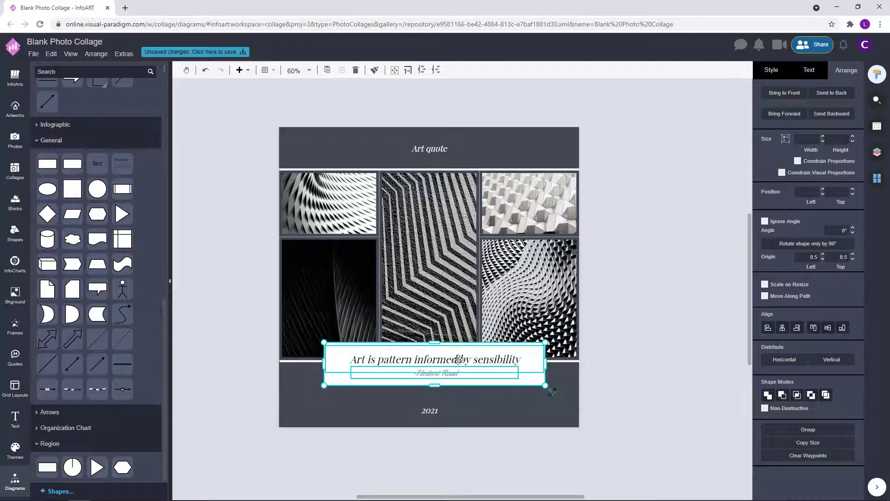
{"action": "left_click_drag", "start_coordinate": [463, 358], "coordinate": [465, 361]}
{"action": "left_click", "coordinate": [656, 314]}
Step: Move the "2021" caption slightly upward in the lower dark band
{"action": "left_click", "coordinate": [441, 410]}
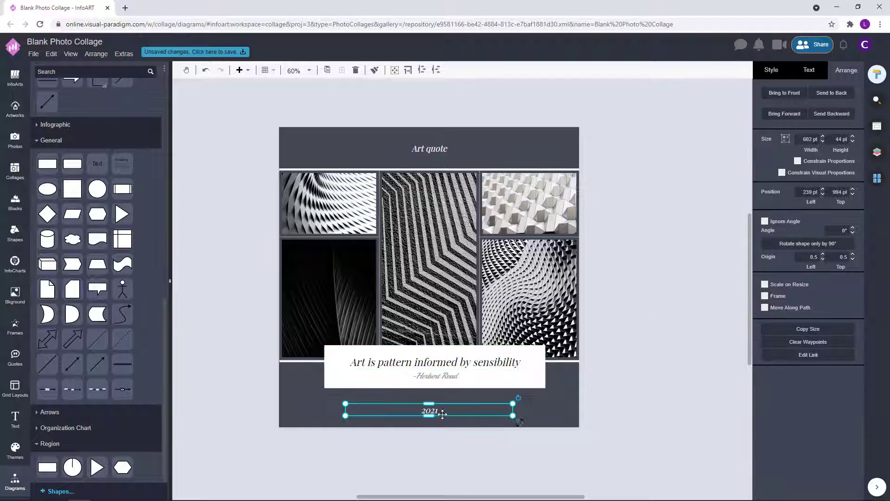
{"action": "left_click", "coordinate": [635, 320]}
{"action": "left_click", "coordinate": [433, 408]}
{"action": "left_click", "coordinate": [606, 206]}
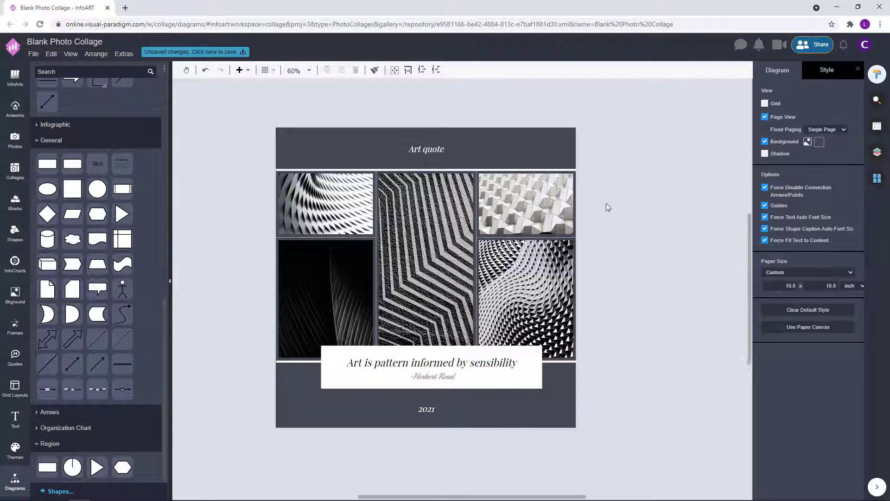
Step: Save the collage as "Art Pattern Photo Collage" to VP Online
{"action": "scroll", "coordinate": [606, 207], "scroll_direction": "up", "scroll_amount": 1}
{"action": "left_click", "coordinate": [229, 52]}
{"action": "type", "text": "Art Pattern Photo Collage"}
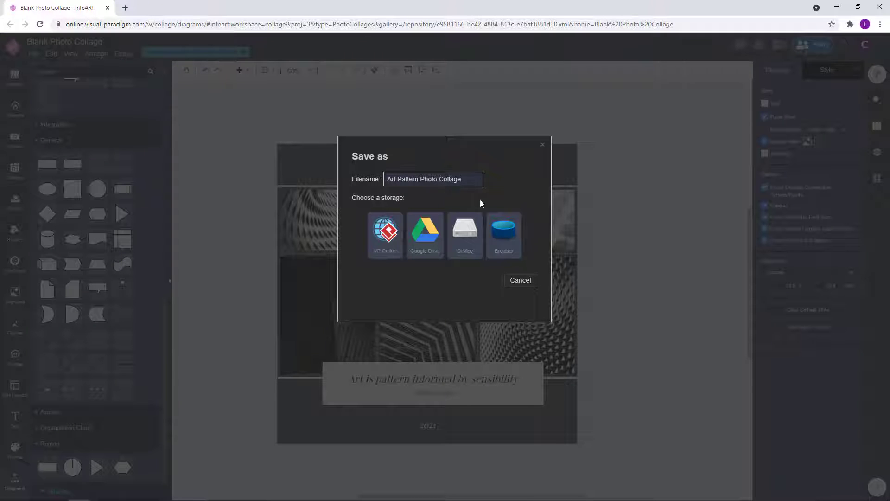
{"action": "left_click", "coordinate": [385, 232]}
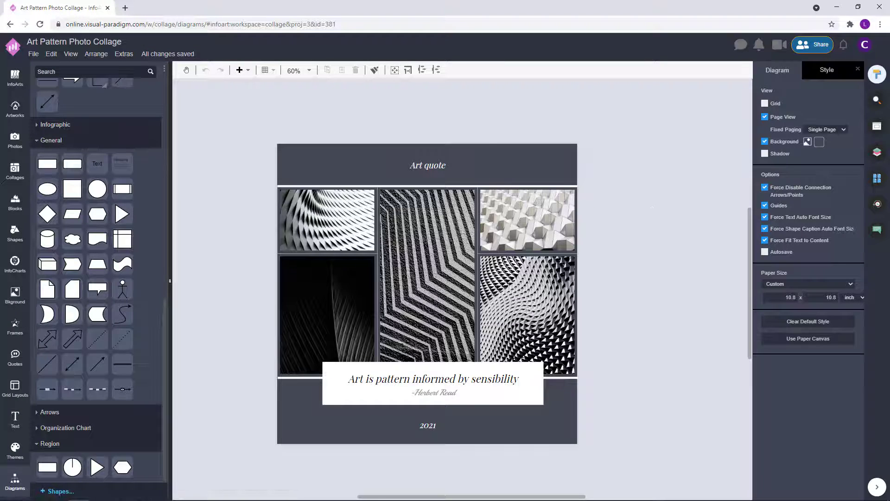